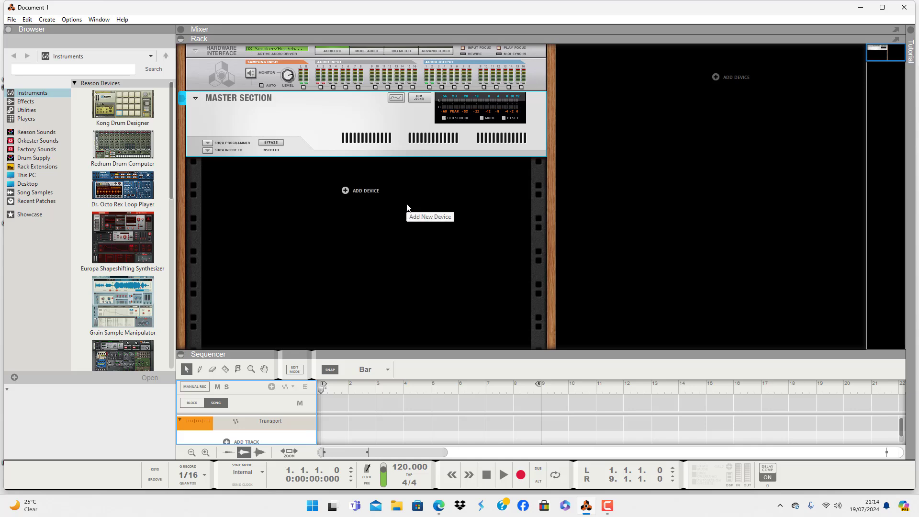
# - Add a Mixer 14:2 utility to the rack below the Master Section
pyautogui.rightClick(407, 207)
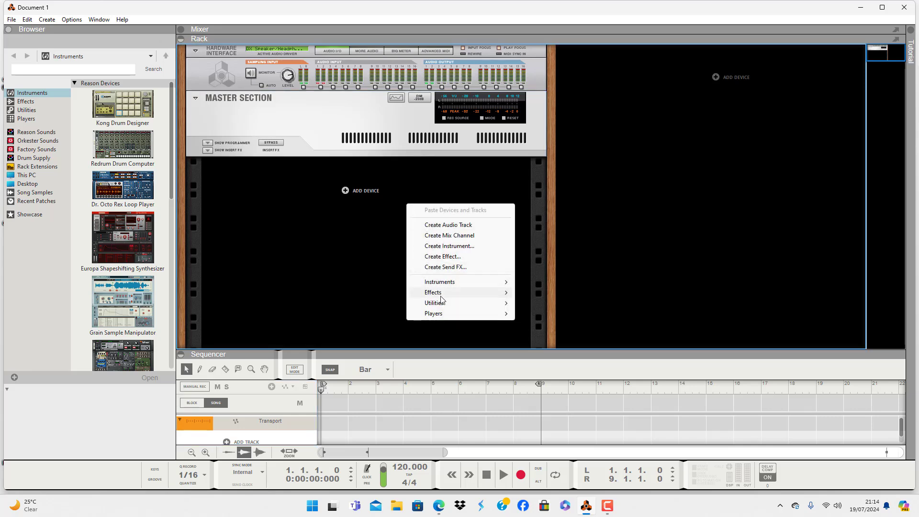
pyautogui.moveTo(441, 295)
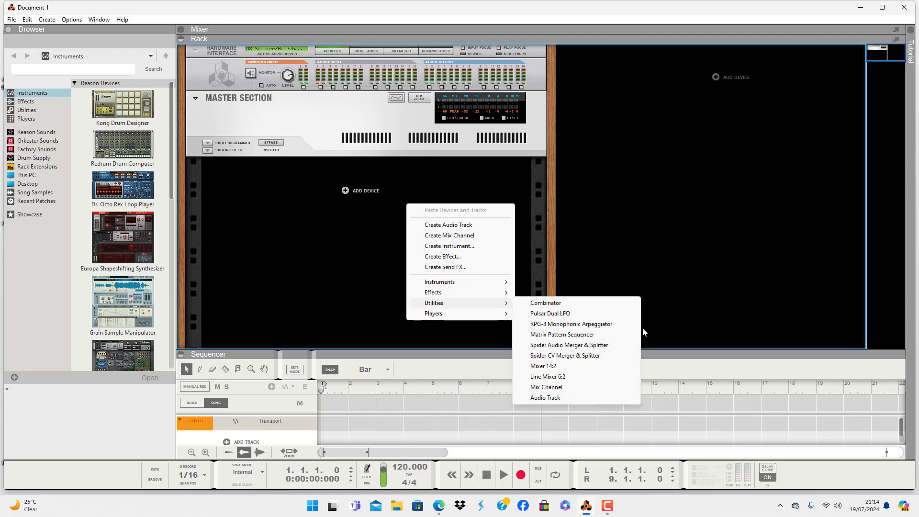
pyautogui.click(557, 369)
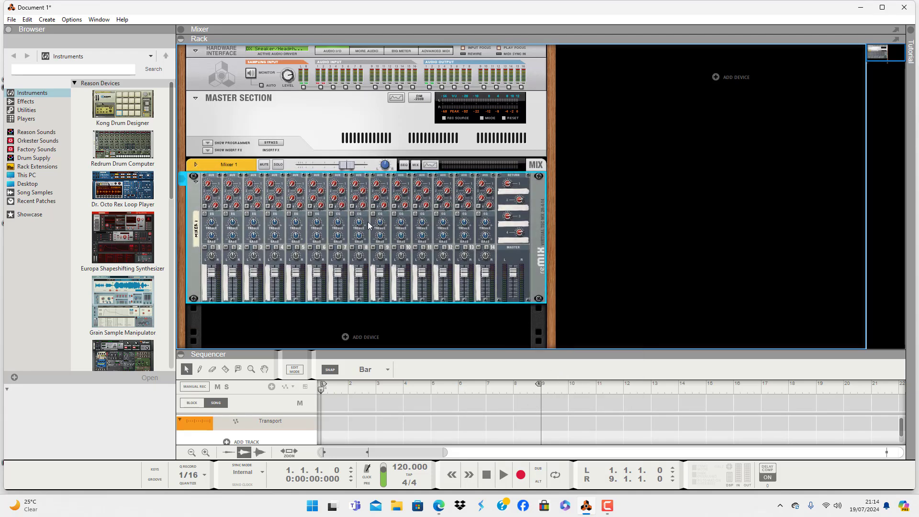
# - Add a DDL-1 Digital Delay Line and a PEQ-2 Two Band Parametric EQ side by side below the mixer
pyautogui.rightClick(443, 286)
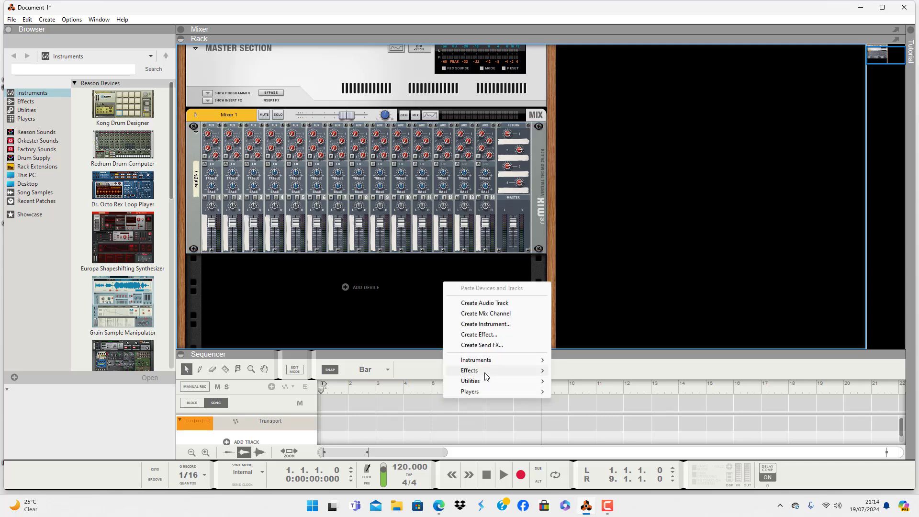
pyautogui.moveTo(486, 371)
pyautogui.click(585, 382)
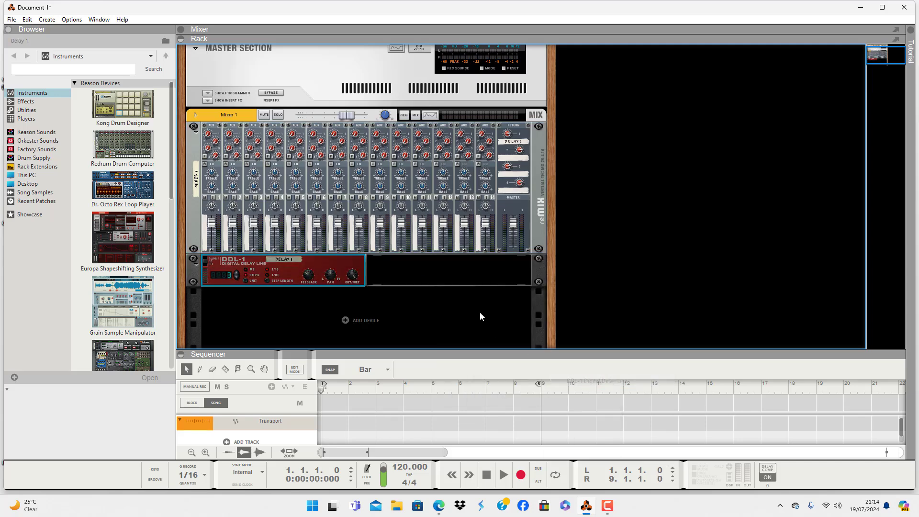
pyautogui.rightClick(429, 270)
pyautogui.moveTo(482, 364)
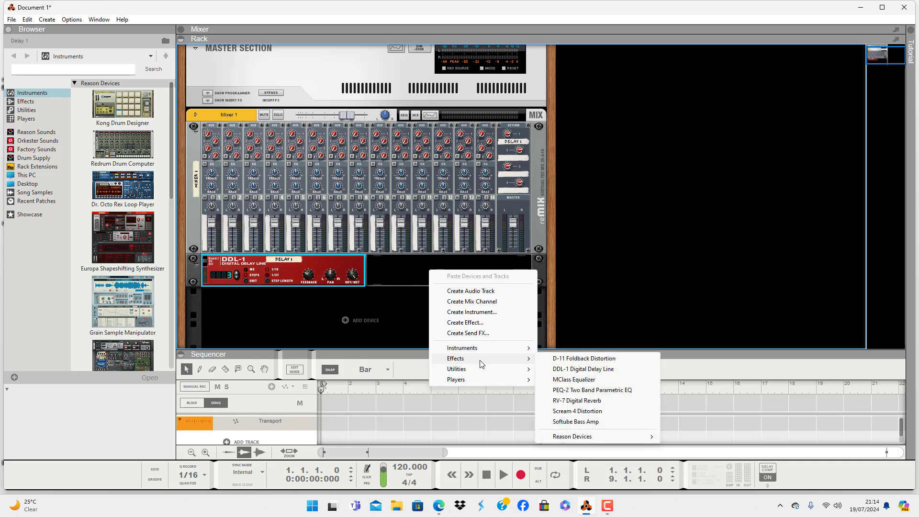
pyautogui.click(574, 390)
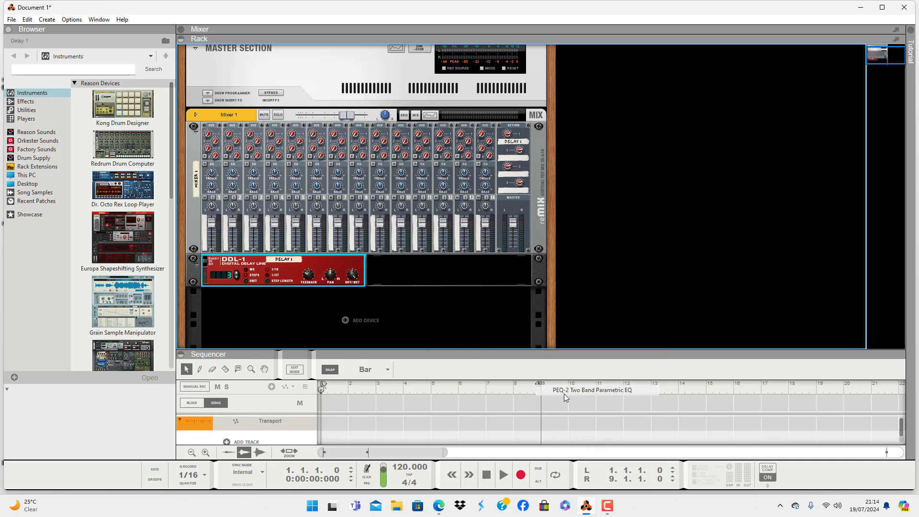
# - Add a Scream 4 Distortion and an RV-7 Digital Reverb below the delay and EQ units
pyautogui.rightClick(288, 302)
pyautogui.moveTo(351, 391)
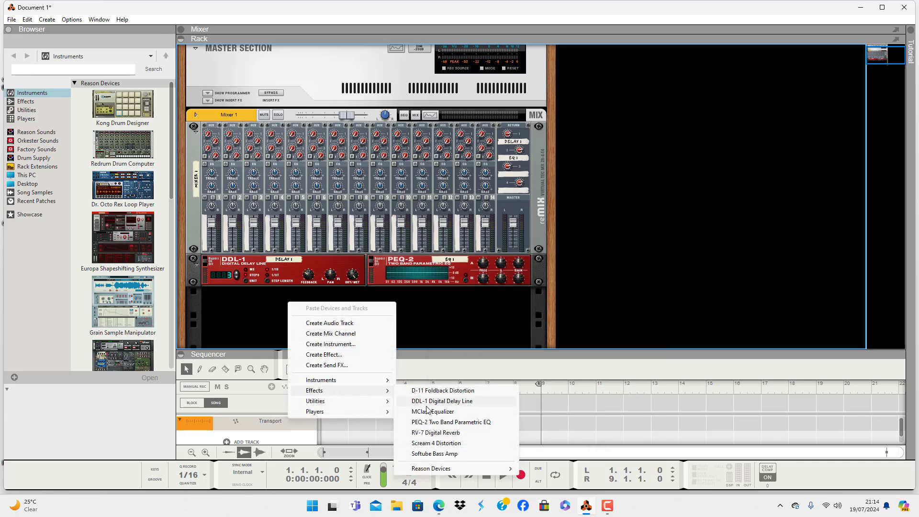
pyautogui.click(450, 444)
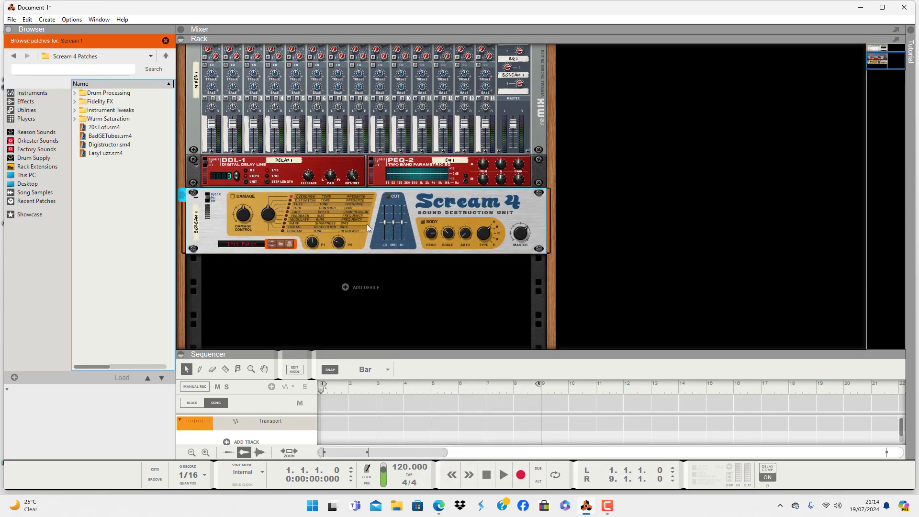
pyautogui.rightClick(428, 287)
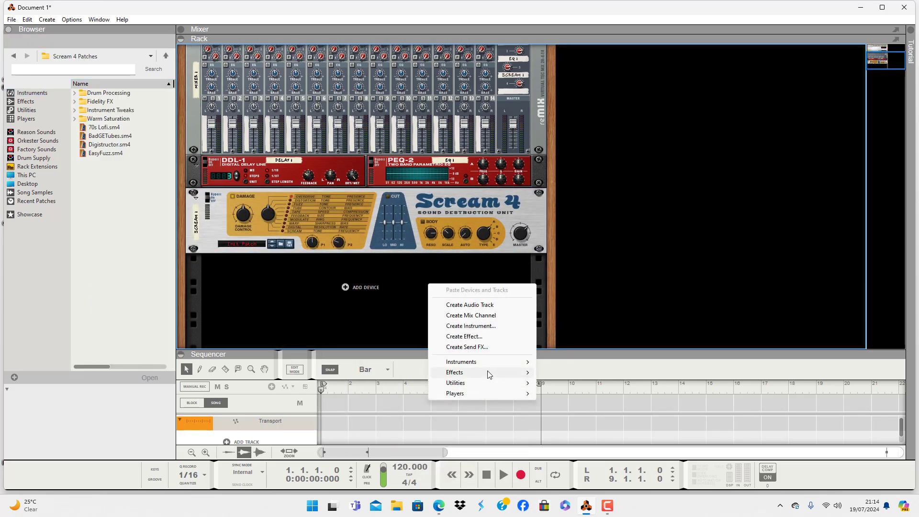
pyautogui.moveTo(488, 374)
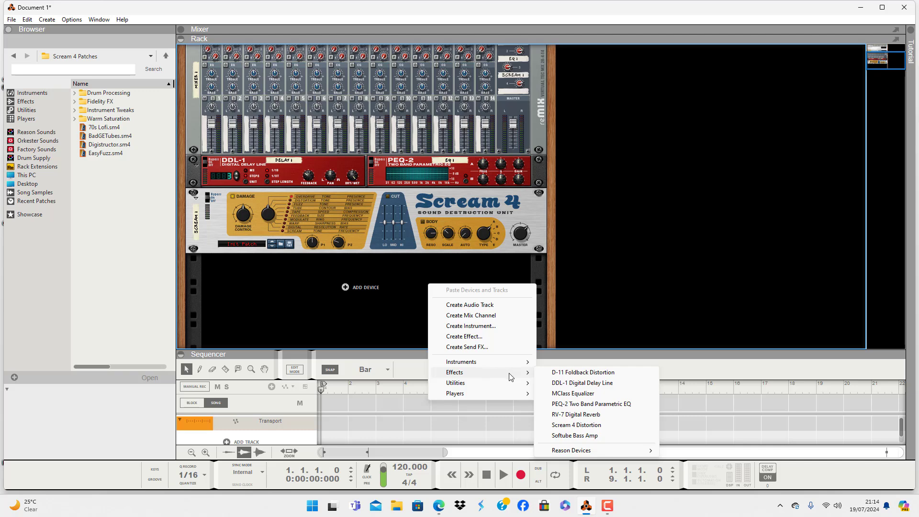
pyautogui.click(586, 415)
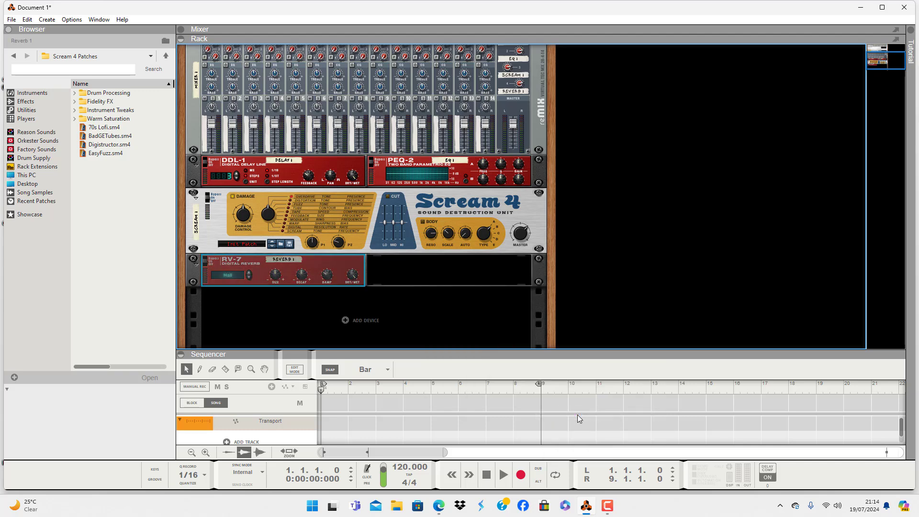
# - Add a Redrum Drum Computer instrument to the rack below the RV-7 reverb
pyautogui.rightClick(427, 297)
pyautogui.rightClick(408, 309)
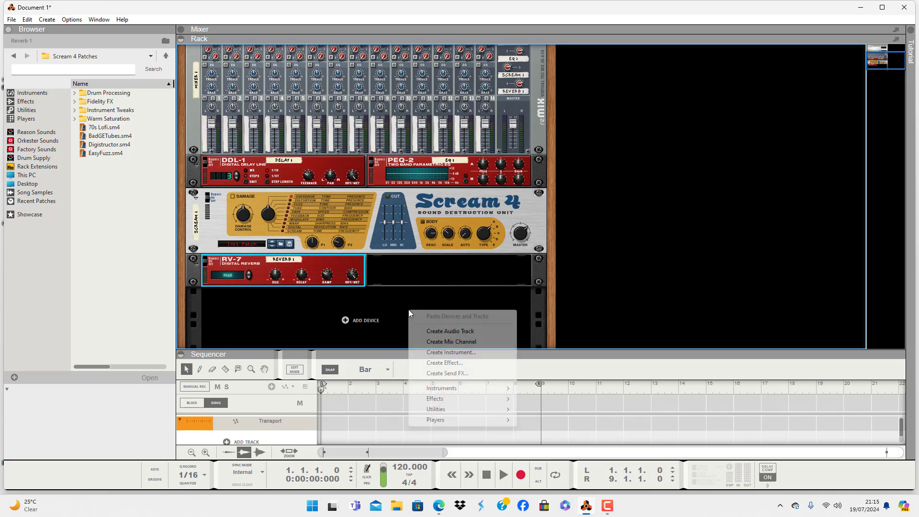
pyautogui.rightClick(408, 293)
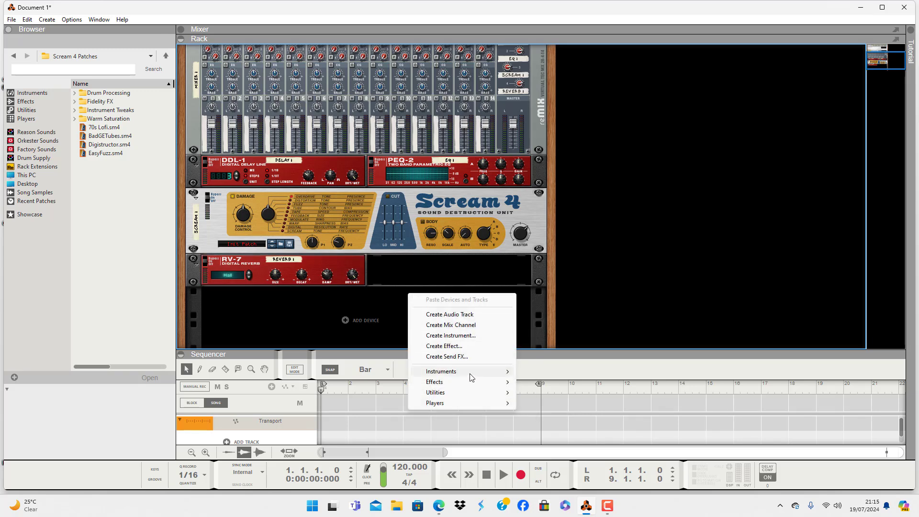
pyautogui.moveTo(469, 376)
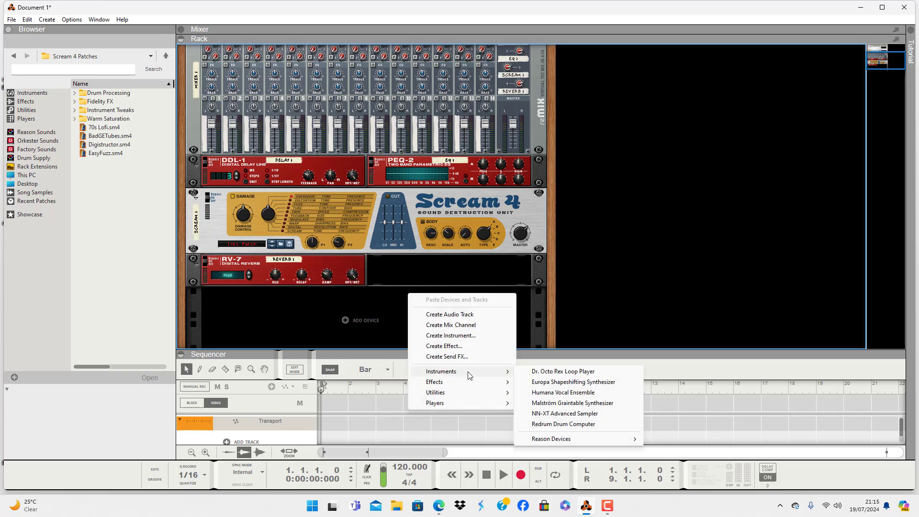
pyautogui.click(568, 424)
pyautogui.scroll(-3, 353, 194)
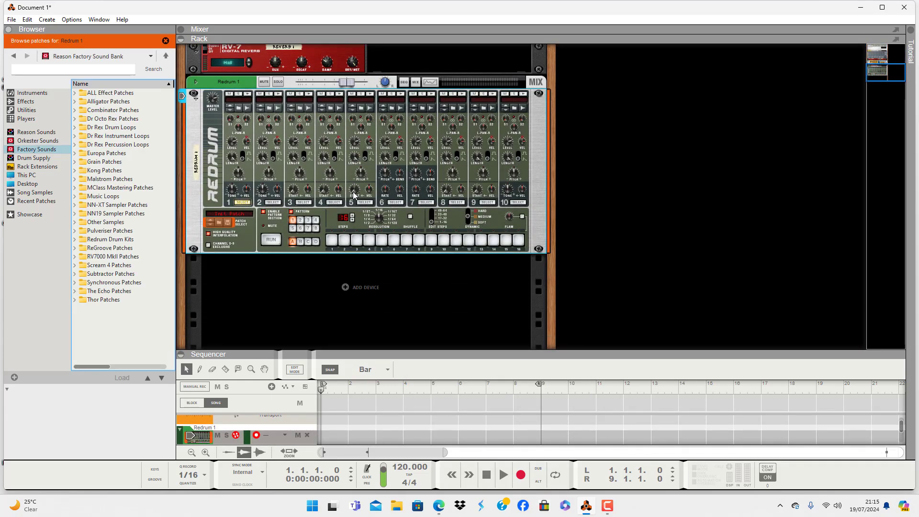
pyautogui.rightClick(425, 278)
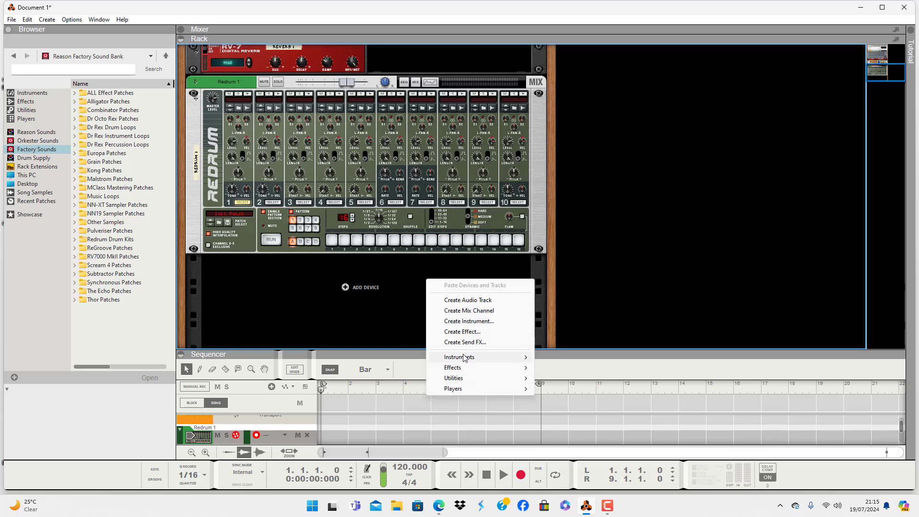
pyautogui.moveTo(431, 354)
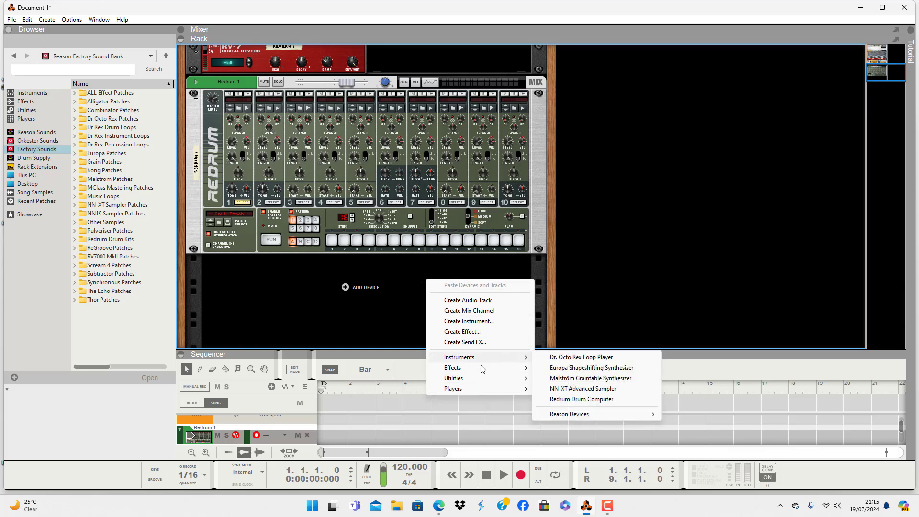
pyautogui.moveTo(479, 371)
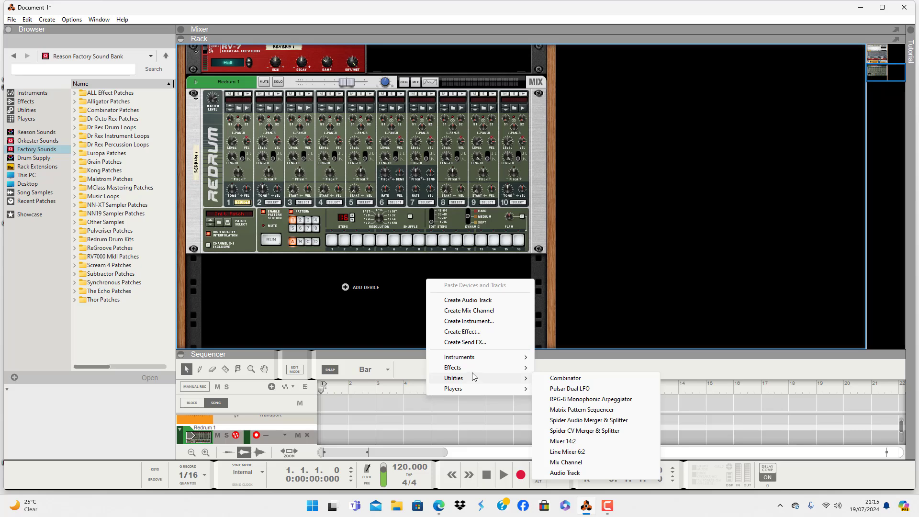
pyautogui.rightClick(383, 309)
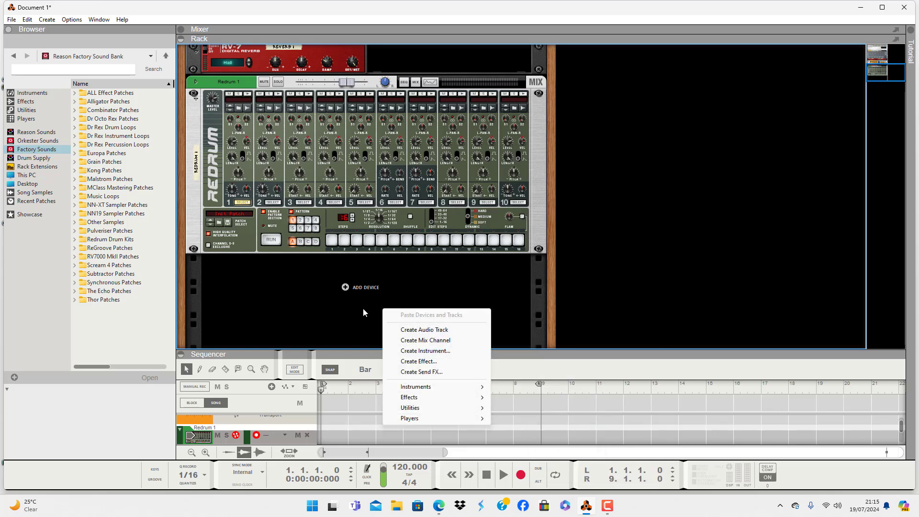
pyautogui.rightClick(346, 307)
pyautogui.rightClick(346, 307)
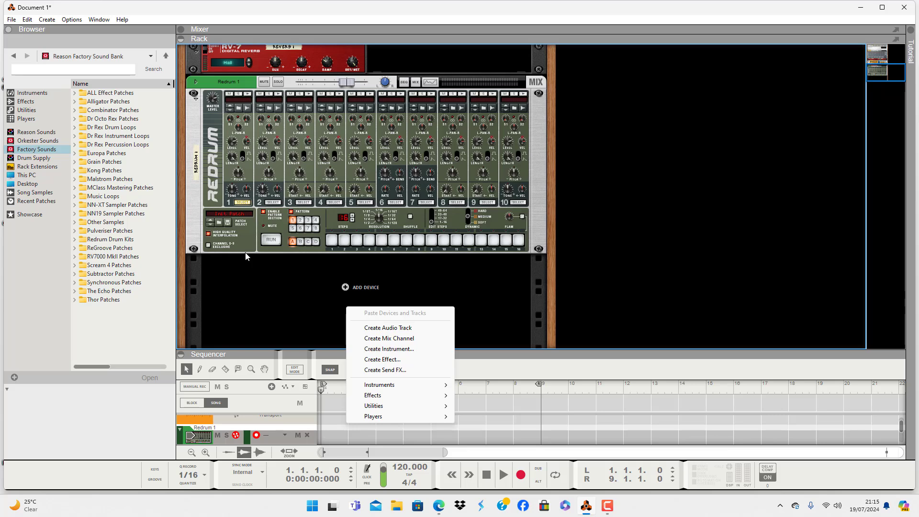
# - Load the patch DrumNbass Kit 02.drp from the DrumNbass Kits folder of Redrum Drum Kits into the Redrum
pyautogui.click(218, 223)
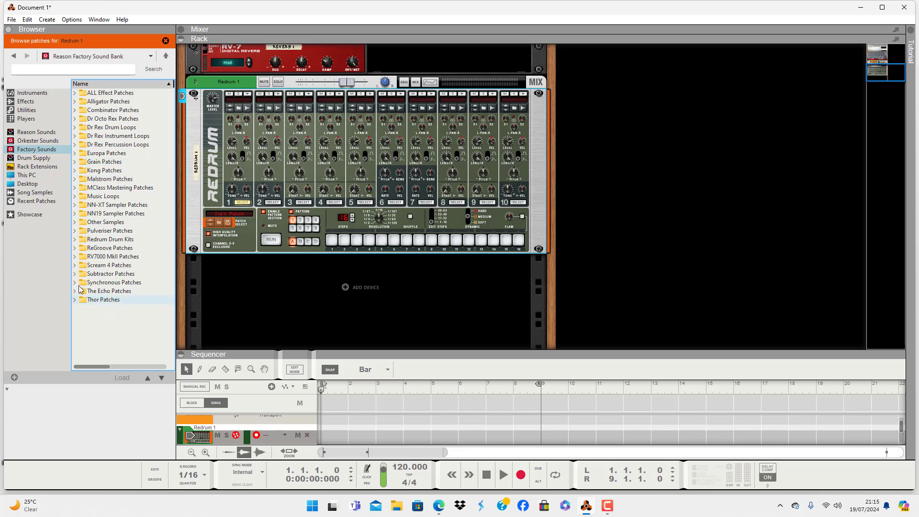
pyautogui.click(75, 240)
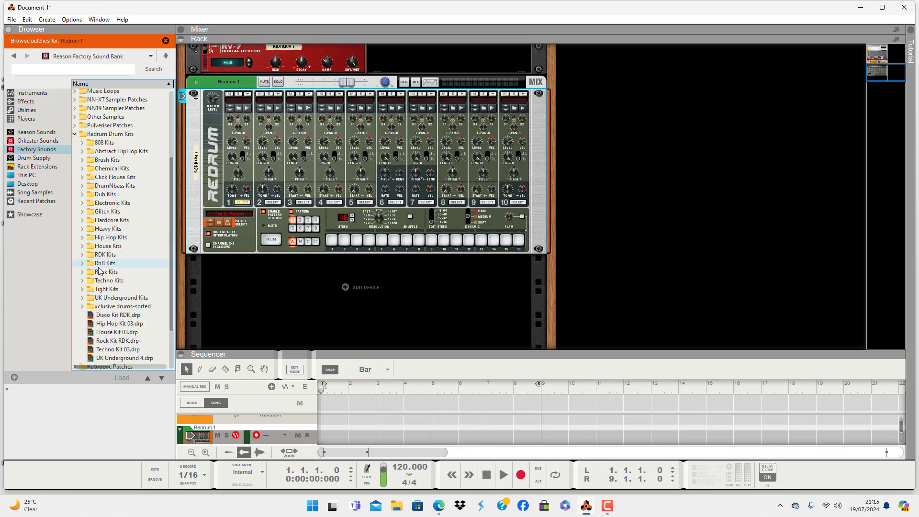
pyautogui.doubleClick(115, 185)
pyautogui.click(139, 101)
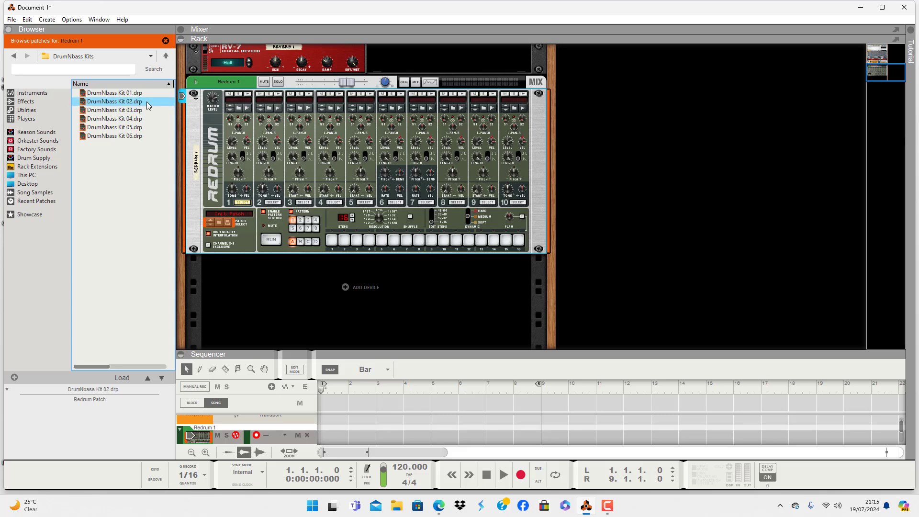
pyautogui.doubleClick(148, 102)
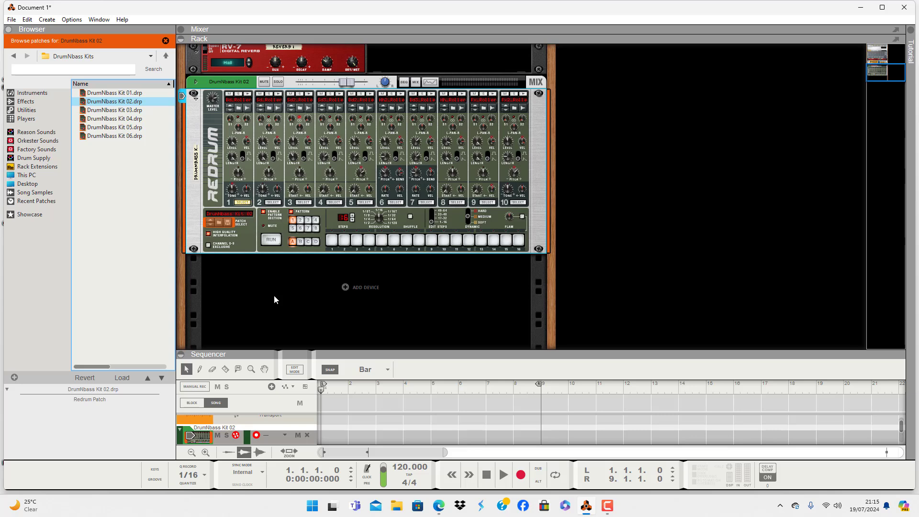
# - Audition the Redrum's drum sounds one by one from channel 1 to 10 and back to channel 1
pyautogui.click(248, 95)
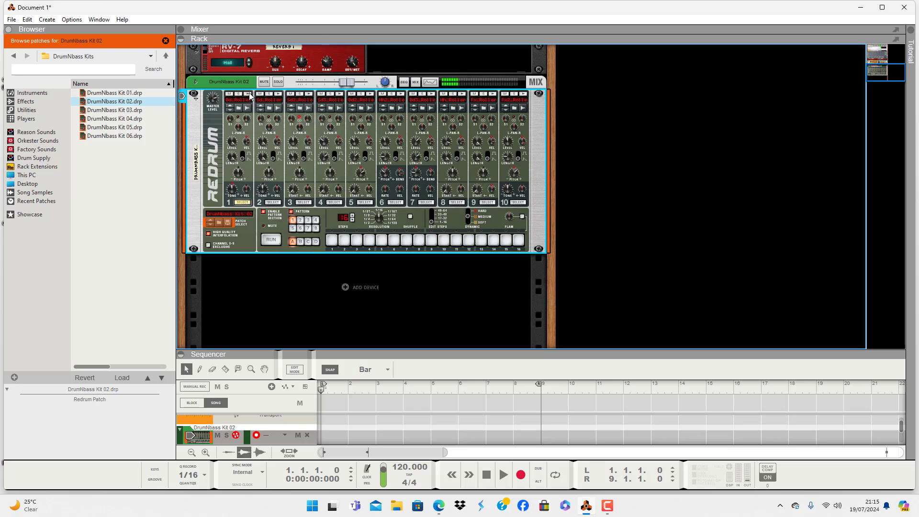
pyautogui.click(249, 93)
pyautogui.click(249, 94)
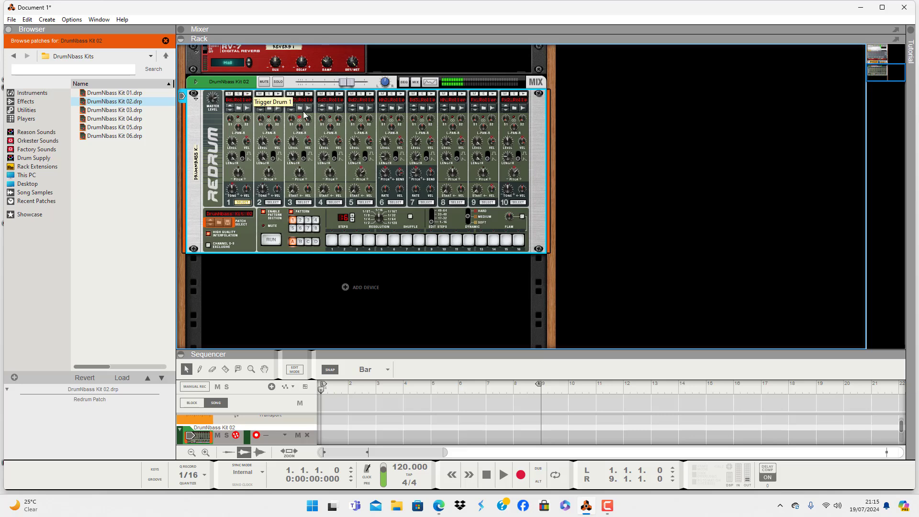
pyautogui.click(279, 94)
pyautogui.click(310, 94)
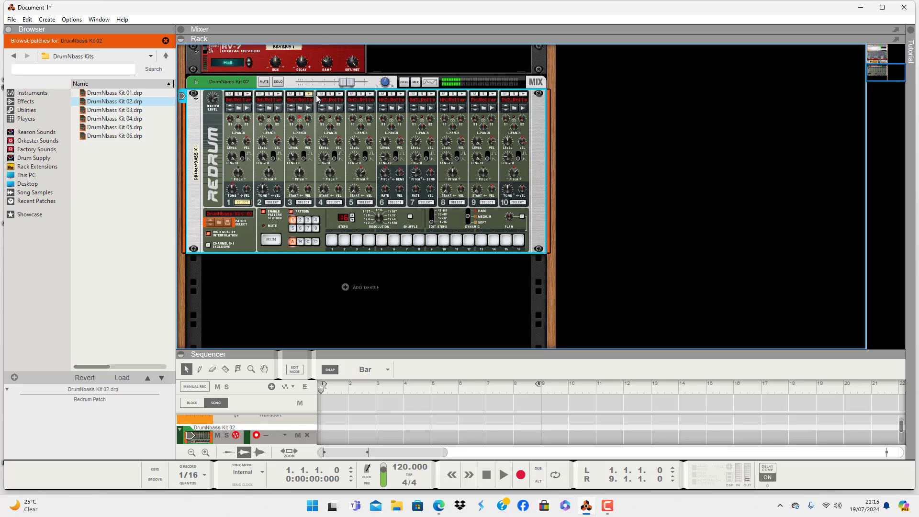
pyautogui.click(339, 94)
pyautogui.click(370, 94)
pyautogui.click(400, 94)
pyautogui.click(431, 94)
pyautogui.click(462, 94)
pyautogui.click(493, 94)
pyautogui.click(524, 94)
pyautogui.click(493, 95)
pyautogui.click(461, 94)
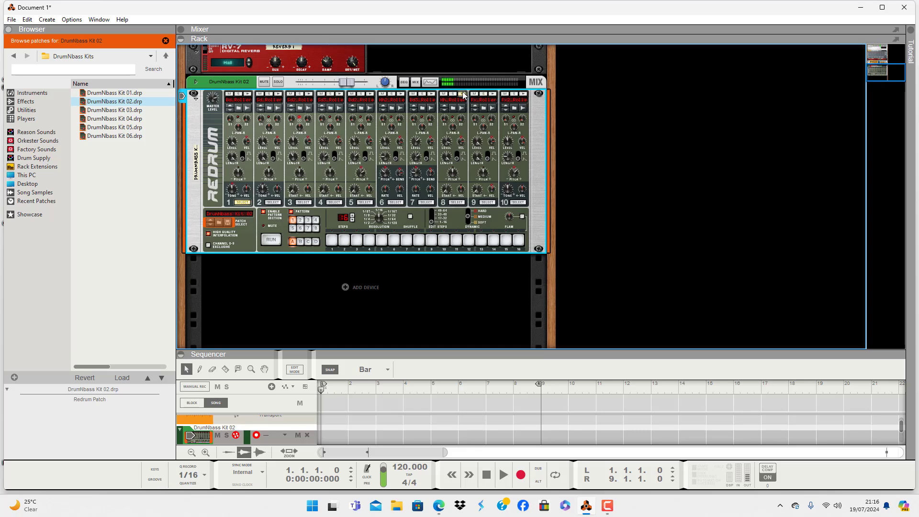
pyautogui.click(431, 95)
pyautogui.click(400, 94)
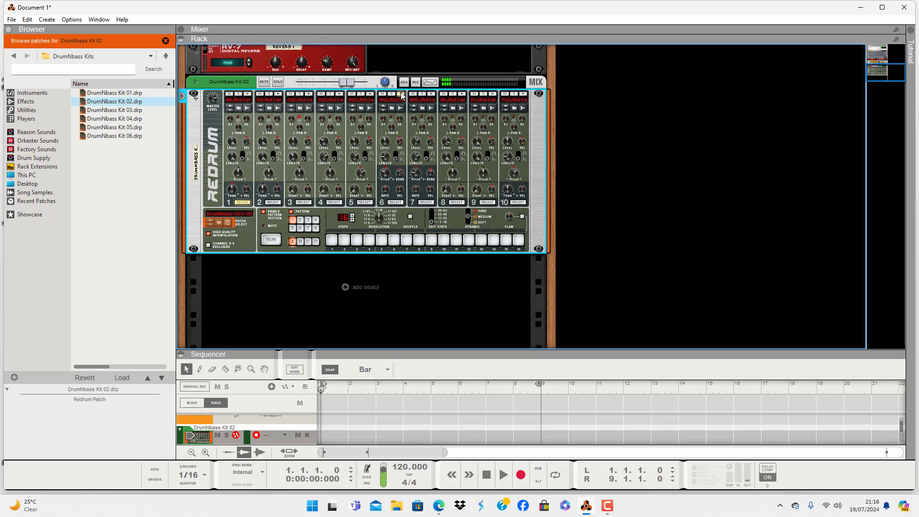
pyautogui.click(370, 95)
pyautogui.click(340, 94)
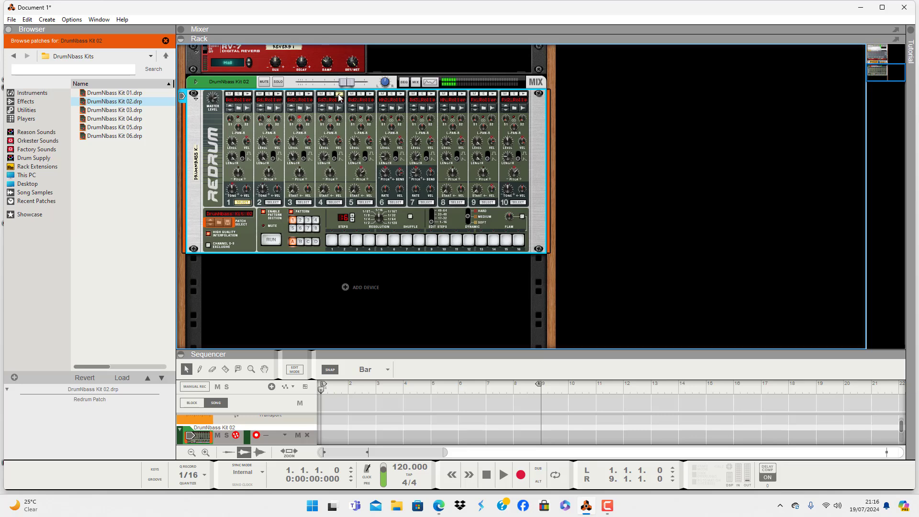
pyautogui.click(309, 94)
pyautogui.click(278, 94)
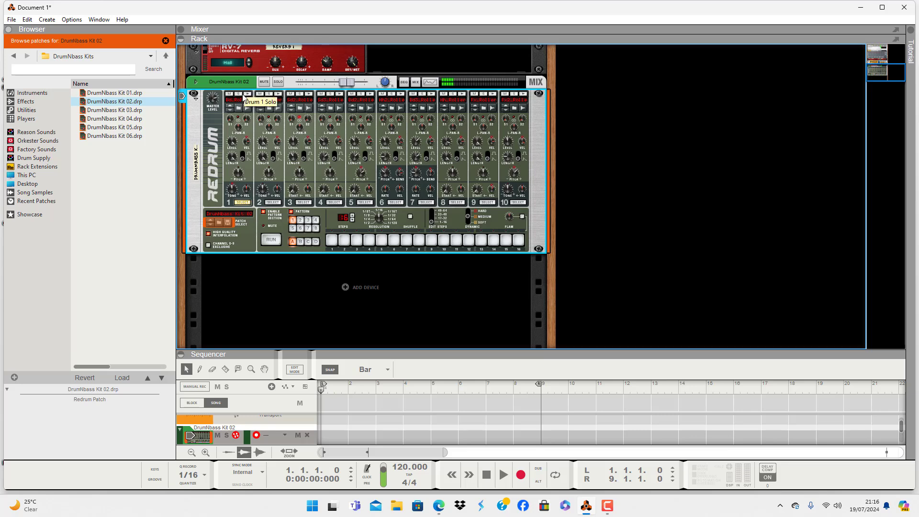
pyautogui.click(247, 94)
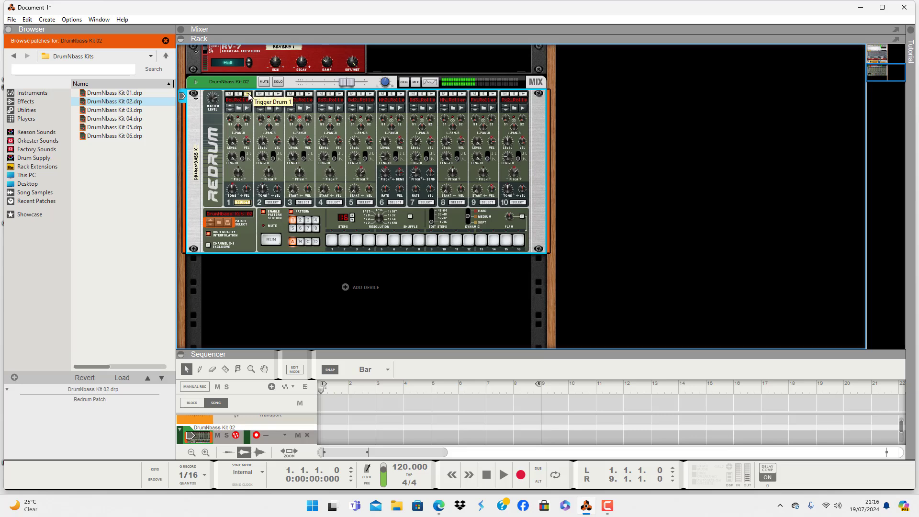
# - Program hits for drum 1 on steps 1, 8 and 14 of the Redrum pattern
pyautogui.click(332, 240)
pyautogui.click(422, 242)
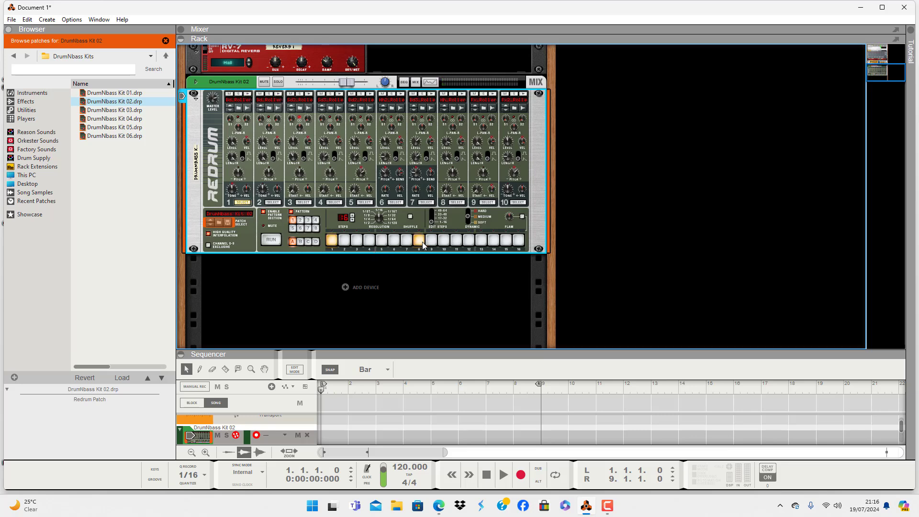
pyautogui.click(493, 241)
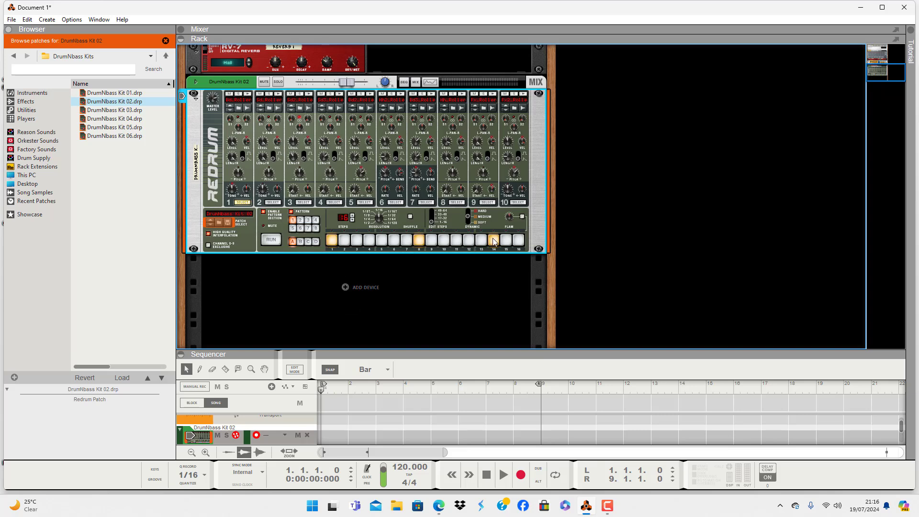
# - Add a drum 1 hit on step 5, run the pattern, and program drum 2 hits on steps 3 and 11
pyautogui.click(381, 240)
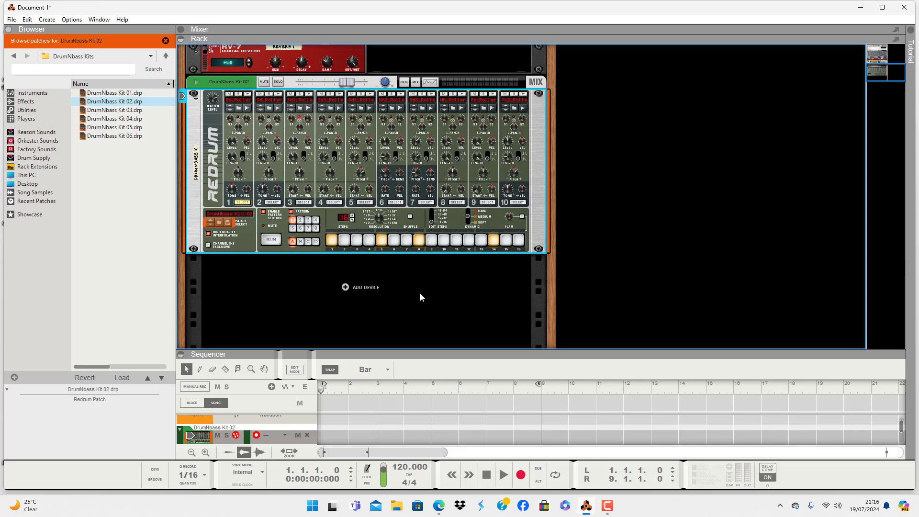
pyautogui.click(271, 240)
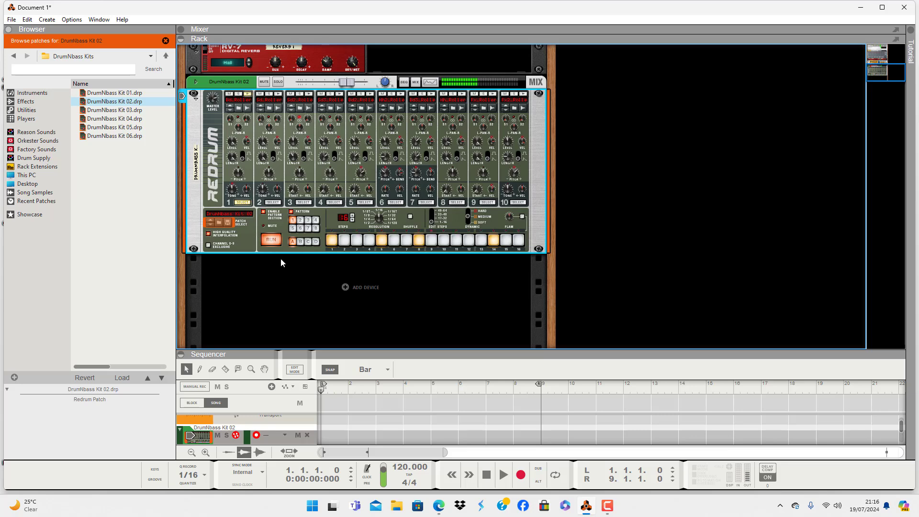
pyautogui.click(273, 202)
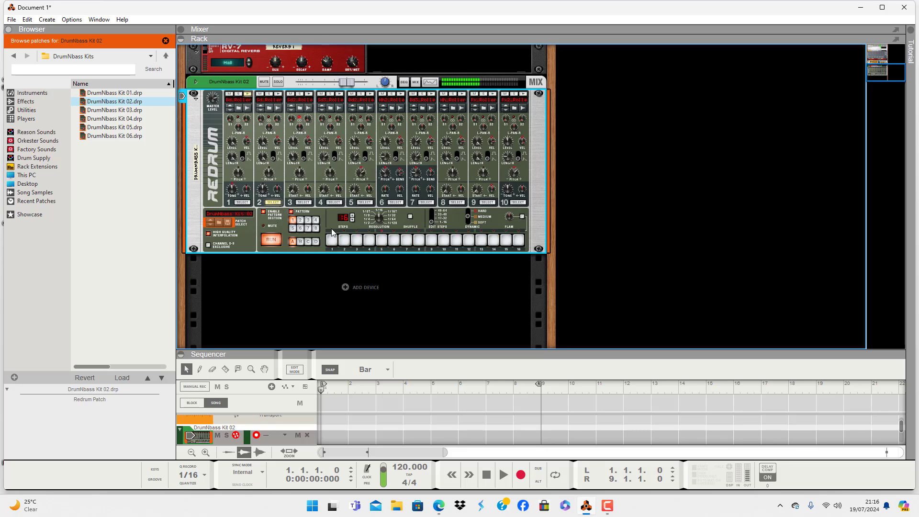
pyautogui.click(357, 241)
pyautogui.click(456, 240)
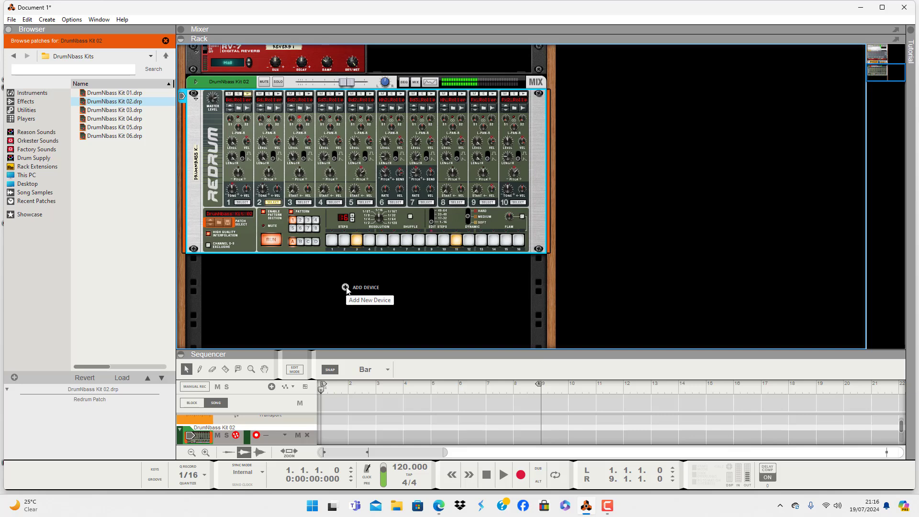
# - Stop the Redrum pattern, play it again to check the beat, and stop playback
pyautogui.click(271, 241)
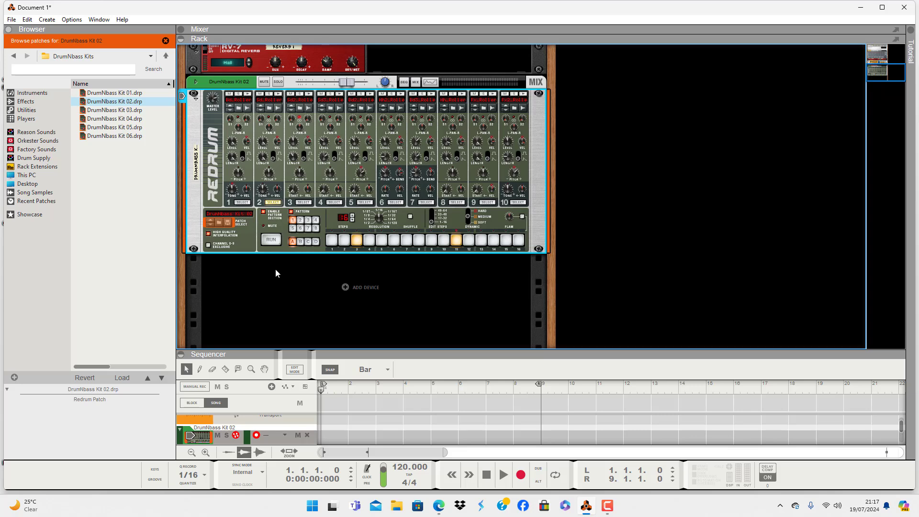
pyautogui.click(271, 239)
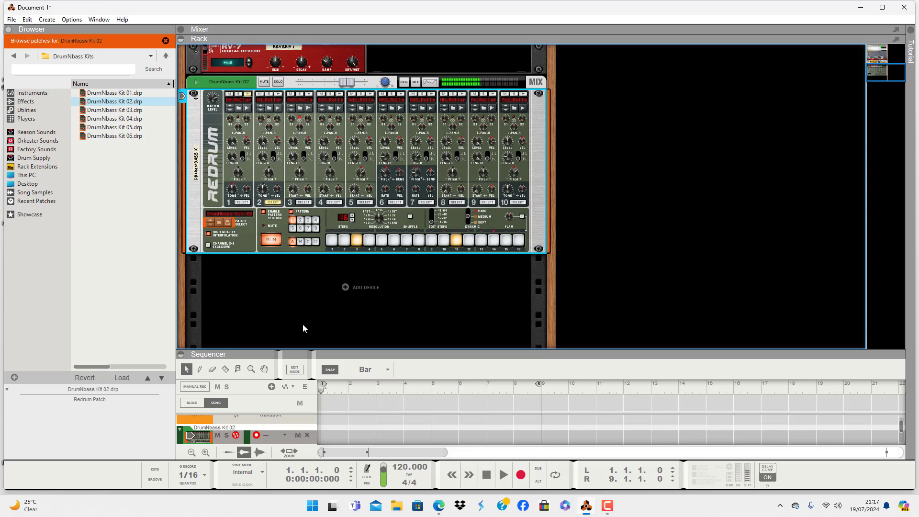
pyautogui.press('space')
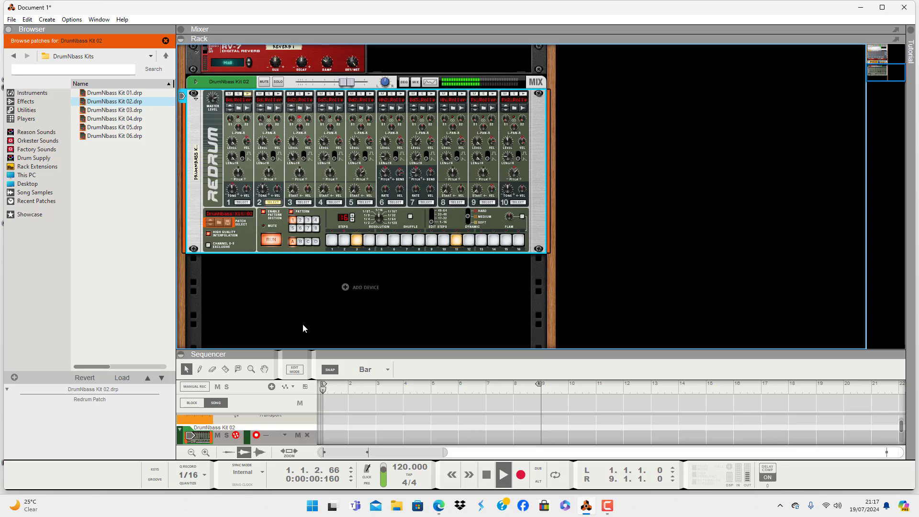
pyautogui.press('space')
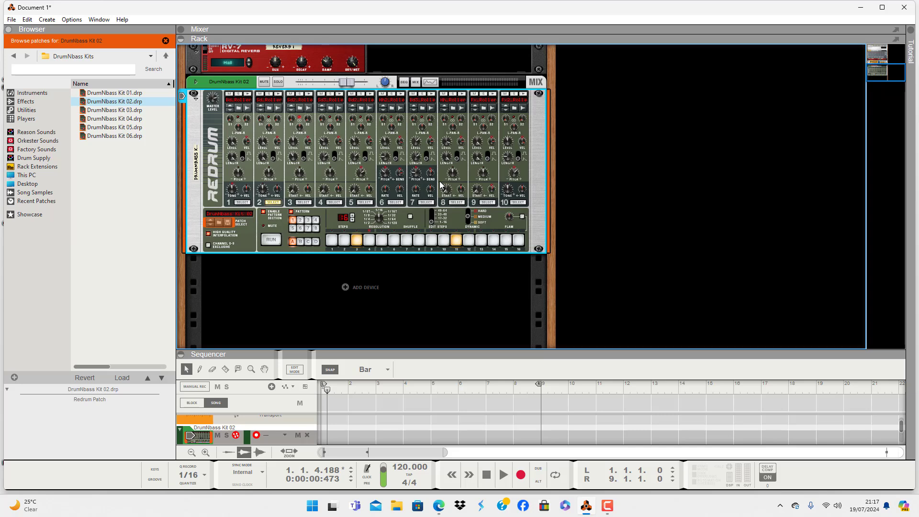
# - Program drum 9 hits on steps 1, 2, 7, 8, 14 and 15 and run the Redrum pattern
pyautogui.click(487, 202)
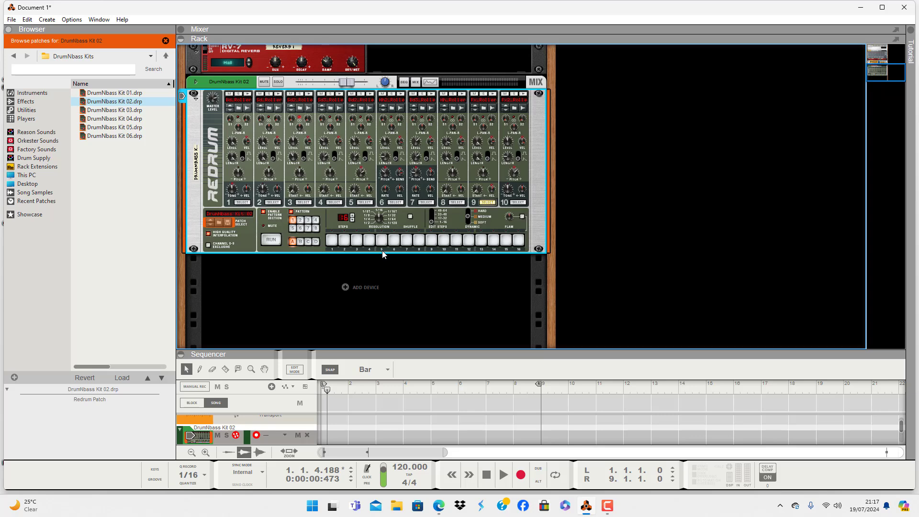
pyautogui.click(331, 240)
pyautogui.click(343, 242)
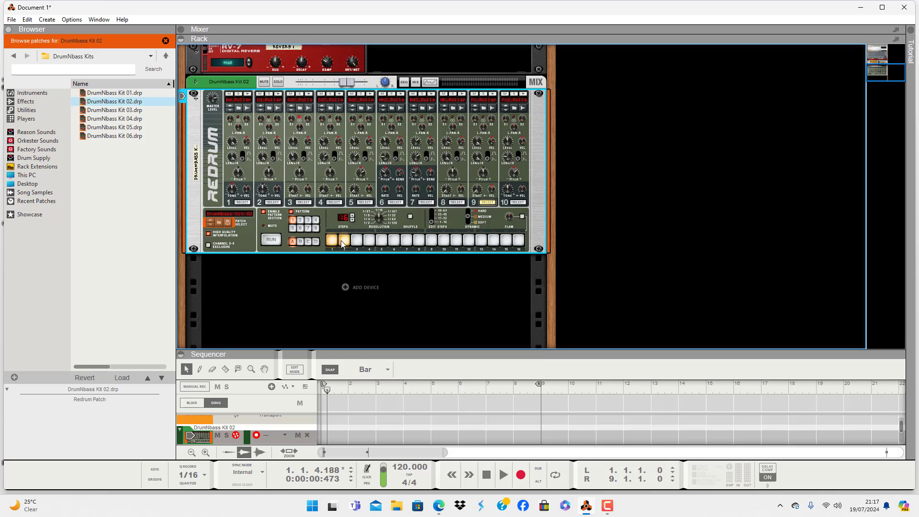
pyautogui.click(403, 243)
pyautogui.click(417, 242)
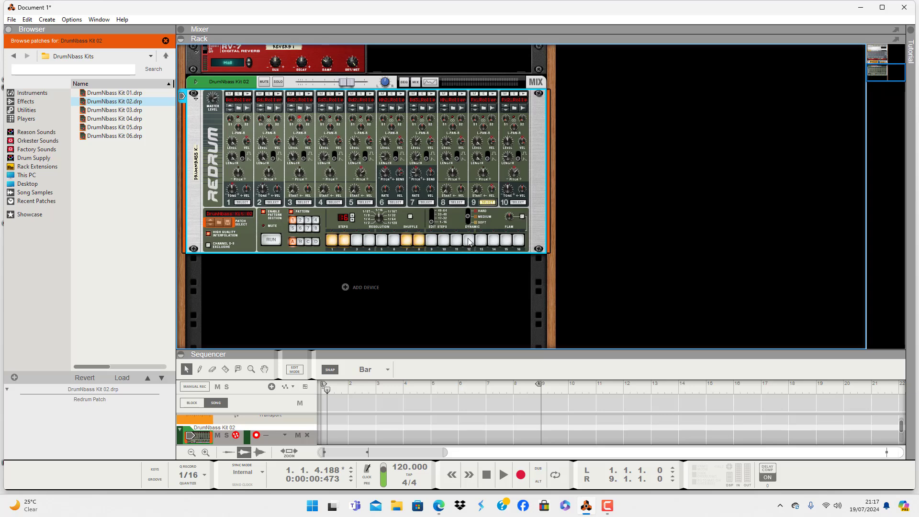
pyautogui.click(493, 241)
pyautogui.click(506, 240)
pyautogui.click(270, 239)
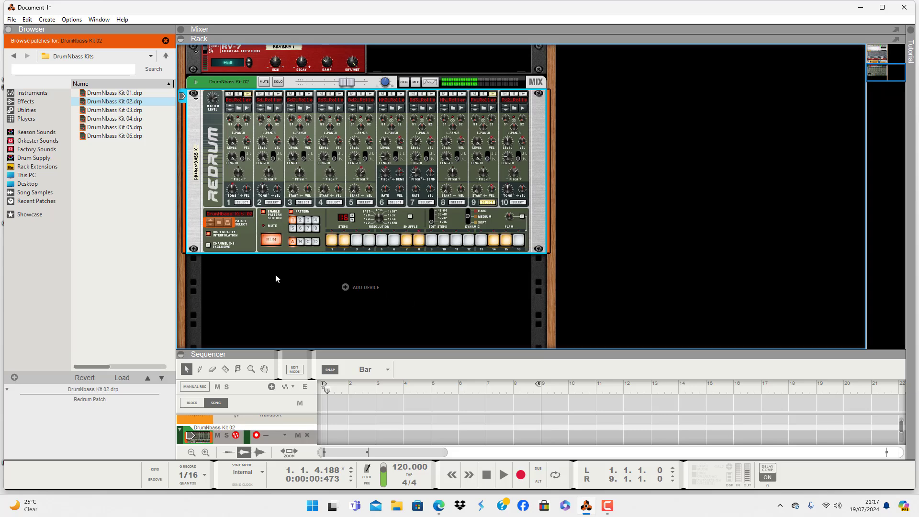
# - Move drum 9's last pair of hits from steps 14 and 15 to steps 12 and 13
pyautogui.click(444, 240)
pyautogui.click(469, 241)
pyautogui.click(480, 243)
pyautogui.click(493, 242)
pyautogui.click(505, 242)
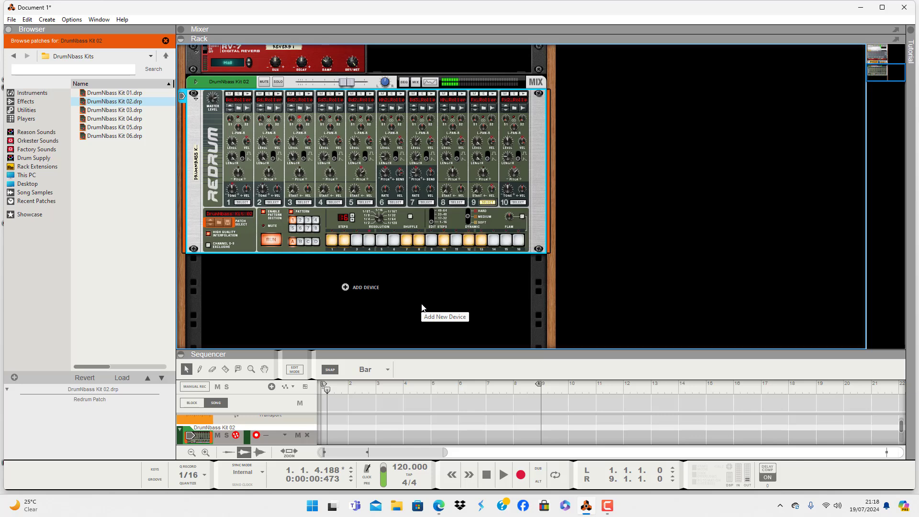
# - Remove the drum 1 hit on step 14 of the Redrum pattern and stop playback
pyautogui.click(243, 202)
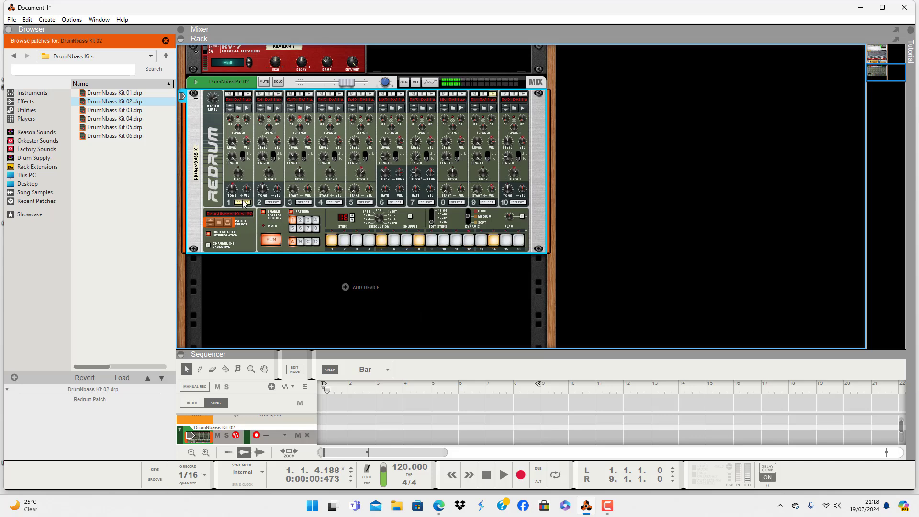
pyautogui.click(496, 241)
pyautogui.press('space')
pyautogui.press('space')
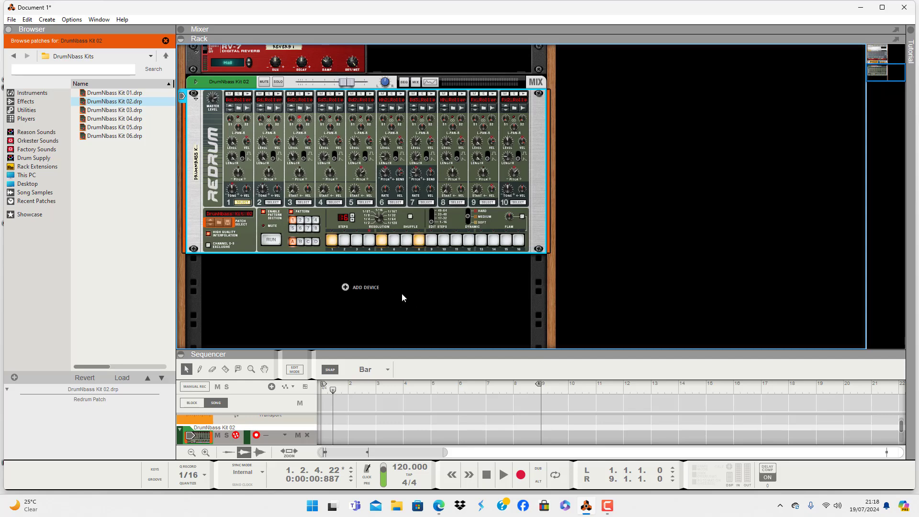
# - Add a Scream 4 Sound Destruction Unit to the rack directly below the Redrum
pyautogui.scroll(3, 459, 304)
pyautogui.scroll(6, 458, 305)
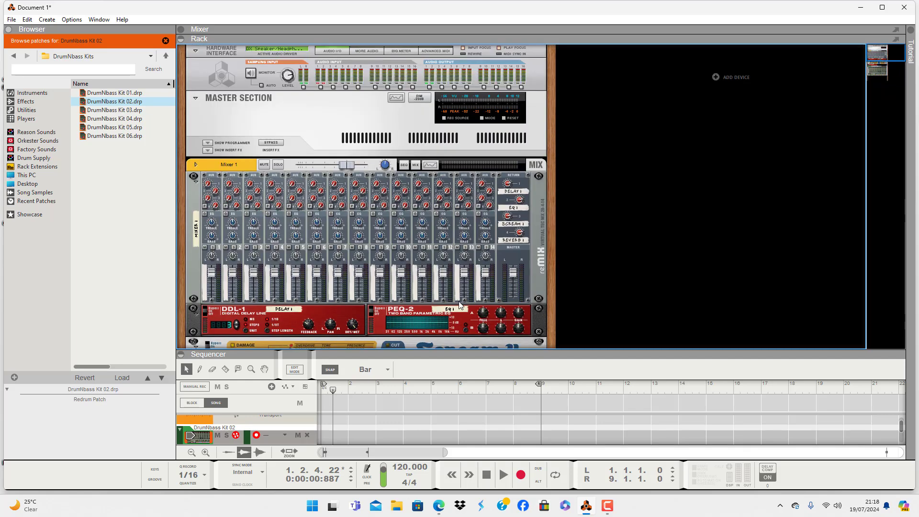
pyautogui.scroll(-10, 459, 305)
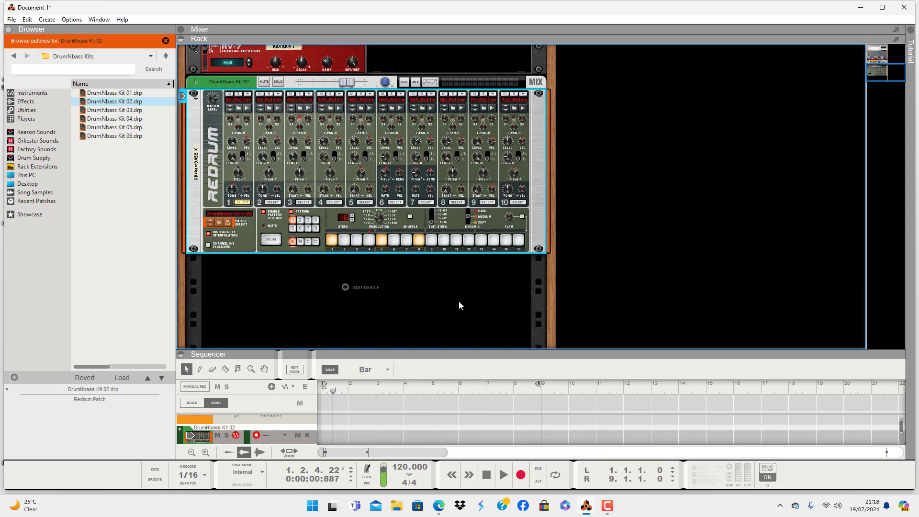
pyautogui.rightClick(453, 275)
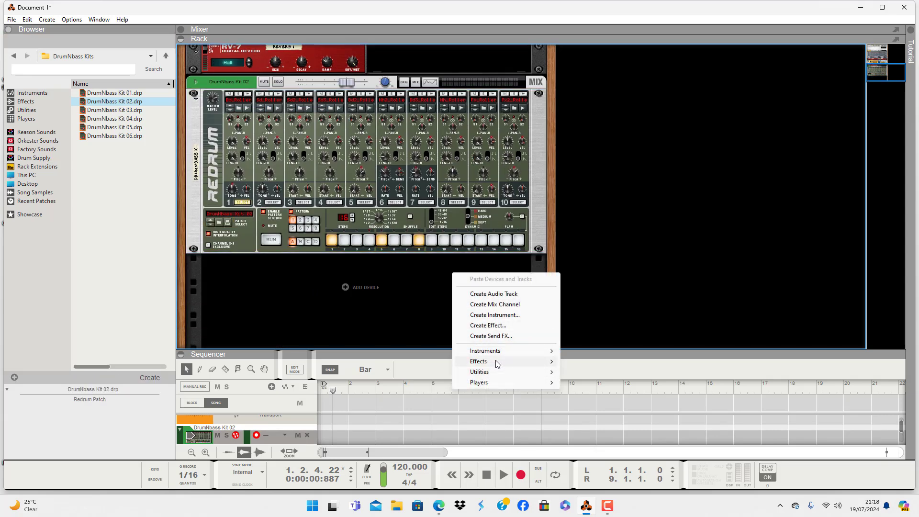
pyautogui.moveTo(497, 364)
pyautogui.click(622, 414)
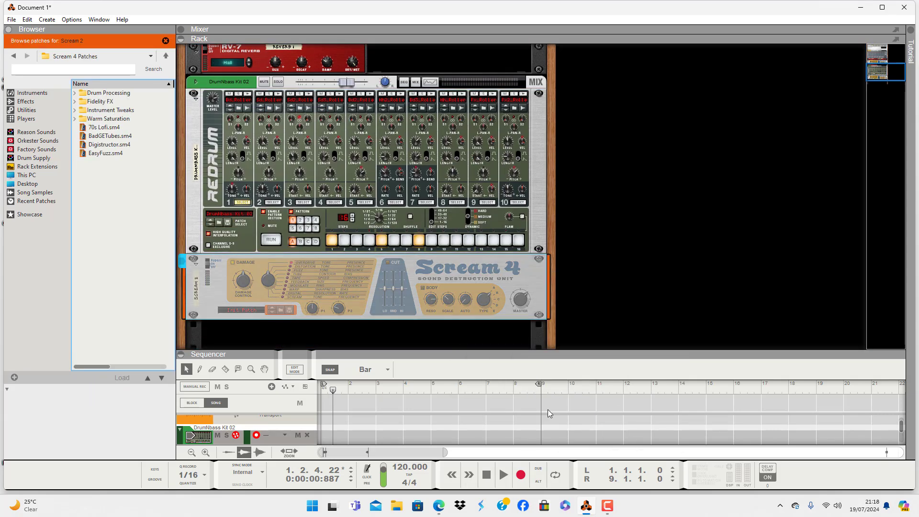
# - Load the patch BassAce.sm4 from the Instrument Tweaks folder into the new Scream 4
pyautogui.click(281, 311)
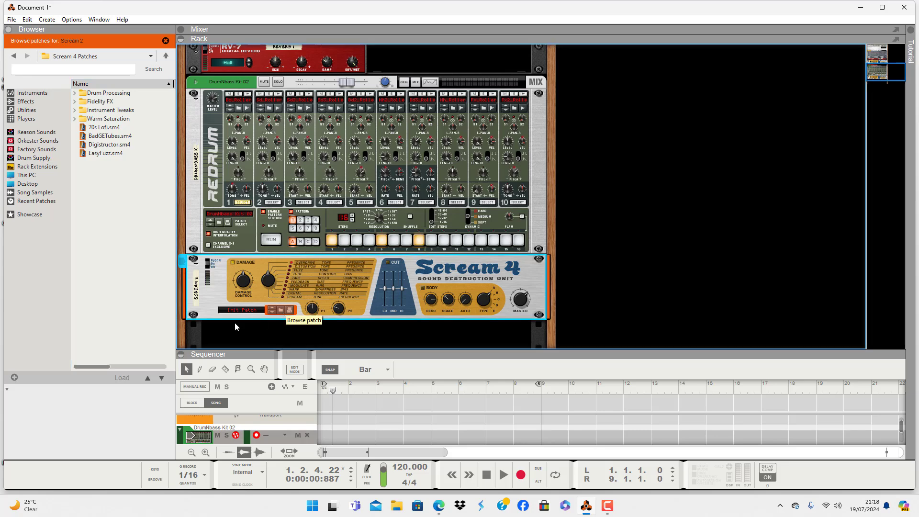
pyautogui.click(75, 111)
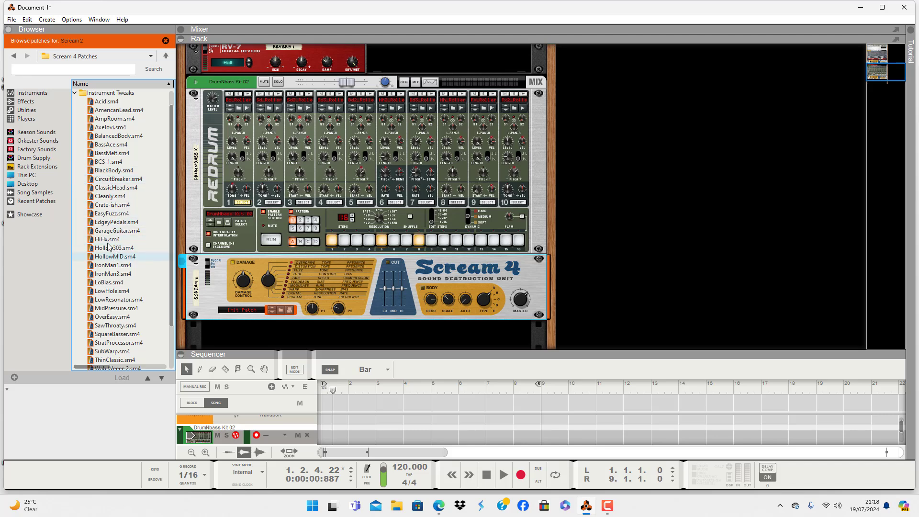
pyautogui.click(116, 145)
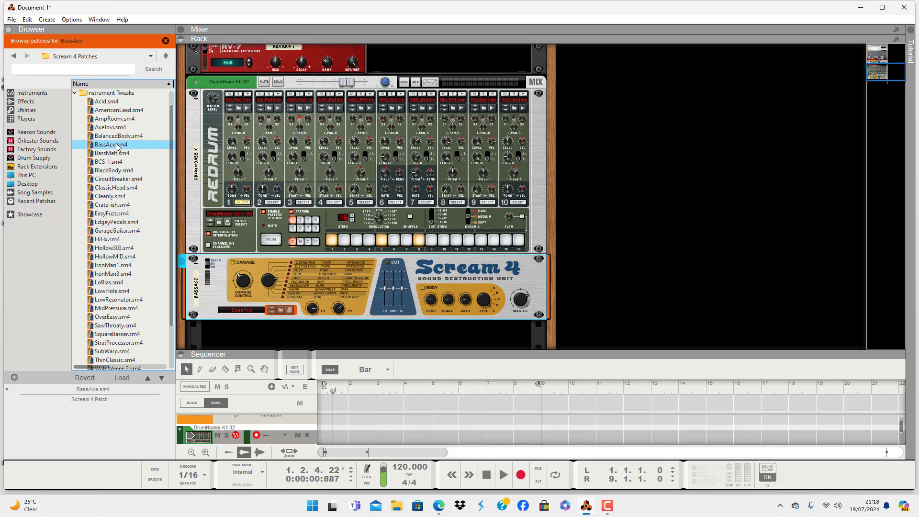
# - Enable the Scream 4's Cut section and raise its Lo and Hi bands, with Hi at 37
pyautogui.click(388, 263)
pyautogui.moveTo(386, 291); pyautogui.dragTo(403, 281)
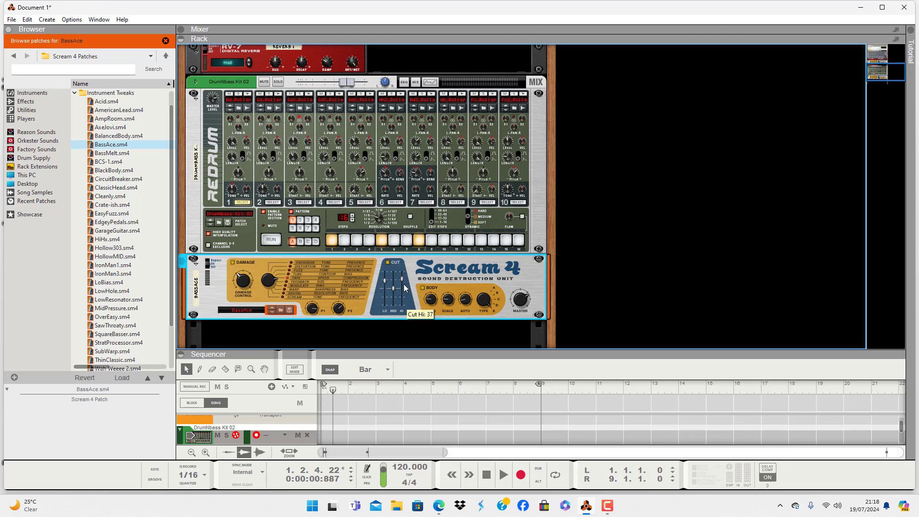
# - Play the Redrum pattern through the Scream 4 to hear the distortion, and stop it
pyautogui.rightClick(418, 336)
pyautogui.rightClick(383, 337)
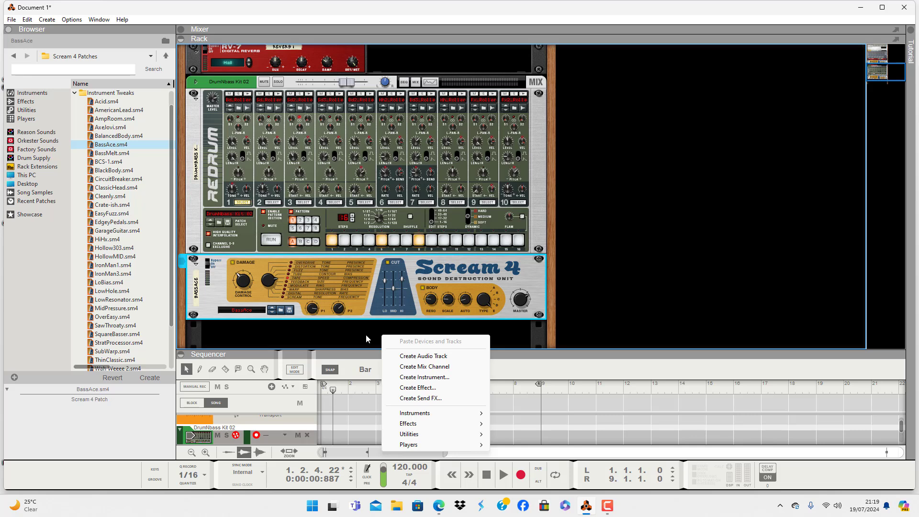
pyautogui.click(272, 242)
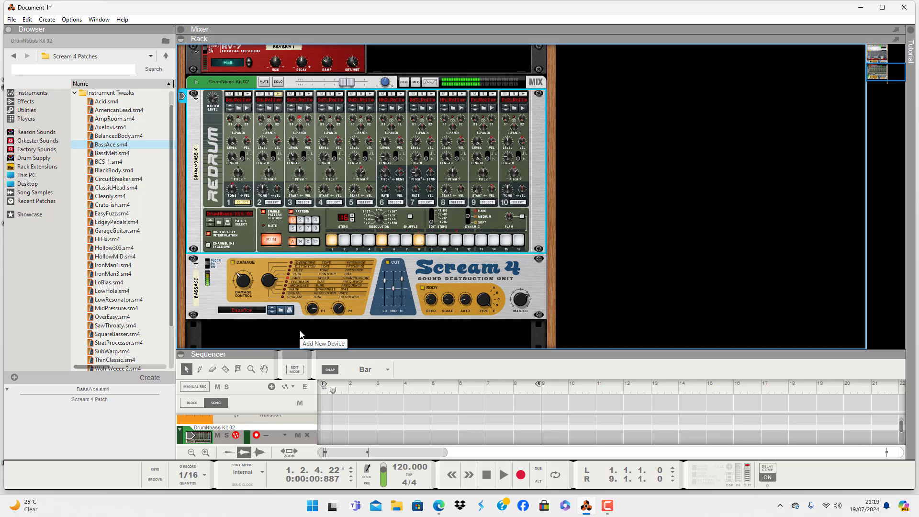
pyautogui.press('space')
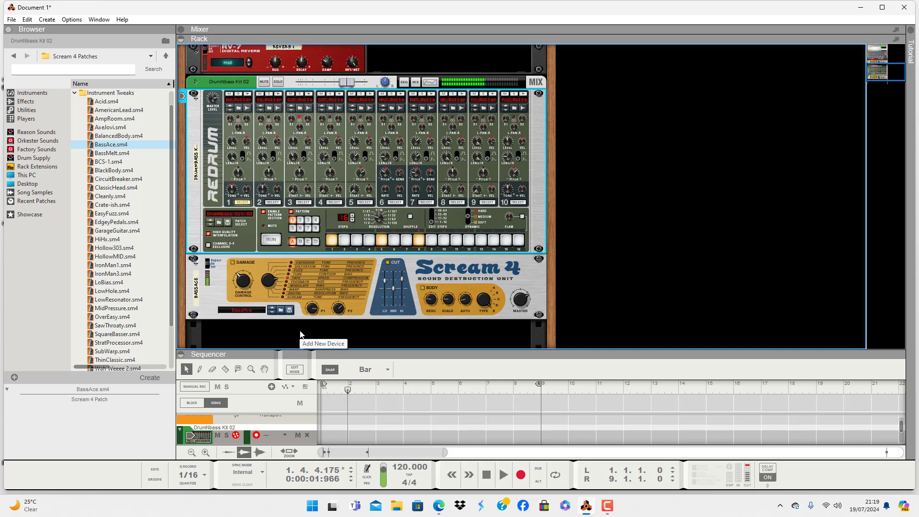
# - Add a Malström Graintable Synthesizer to the rack below the Scream 4
pyautogui.scroll(-2, 301, 334)
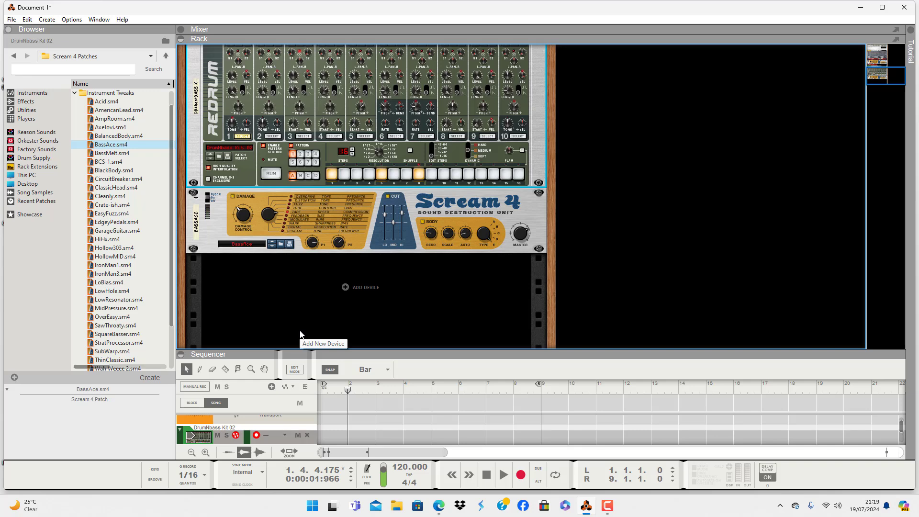
pyautogui.rightClick(411, 289)
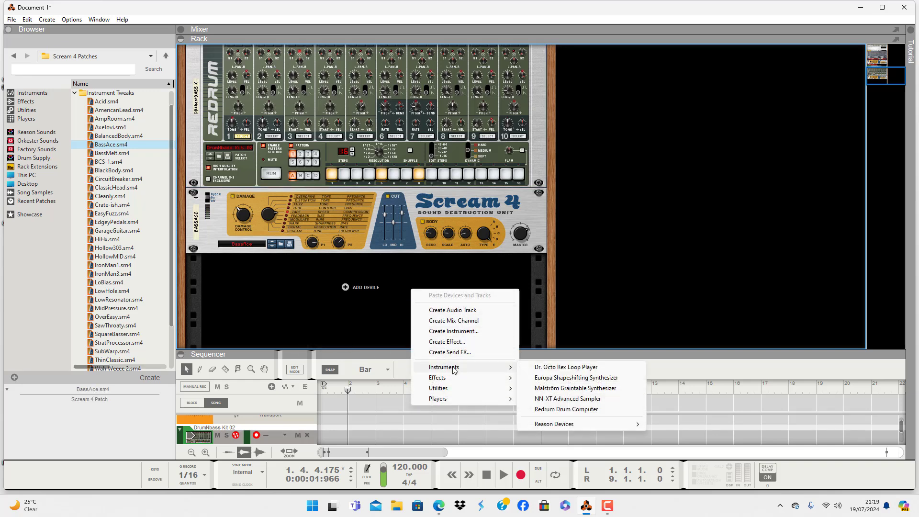
pyautogui.moveTo(451, 390)
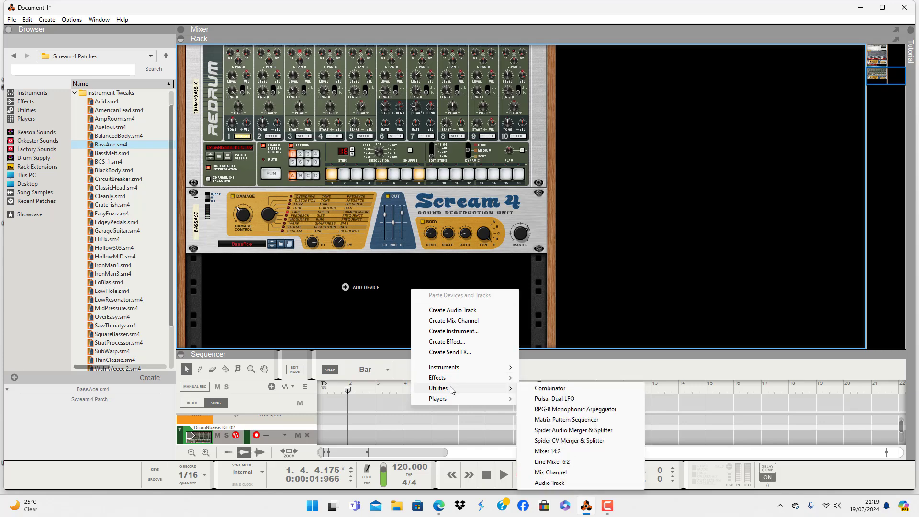
pyautogui.moveTo(457, 369)
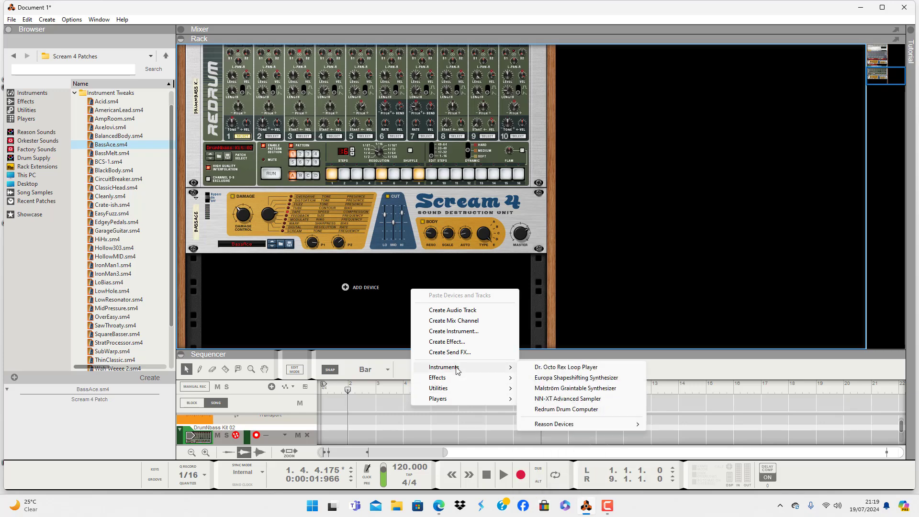
pyautogui.click(562, 392)
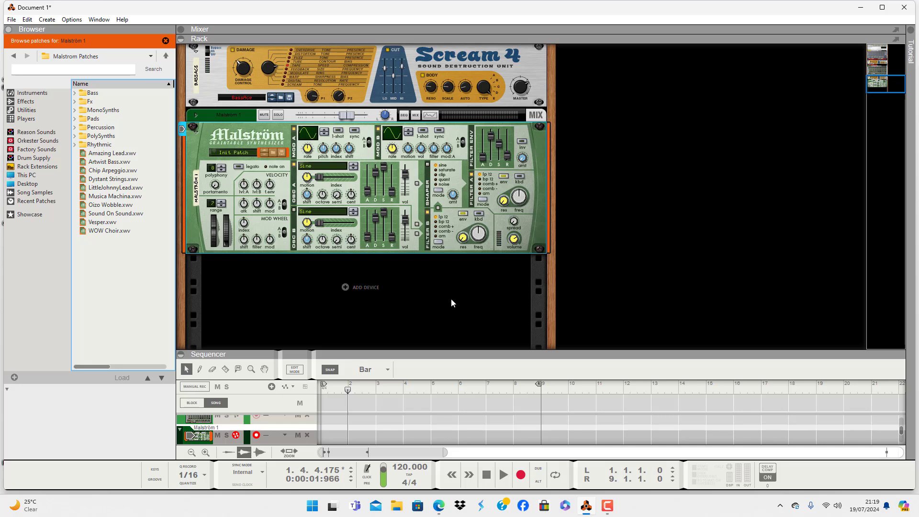
# - Add a Matrix Pattern Sequencer to the rack below the Malström
pyautogui.rightClick(451, 302)
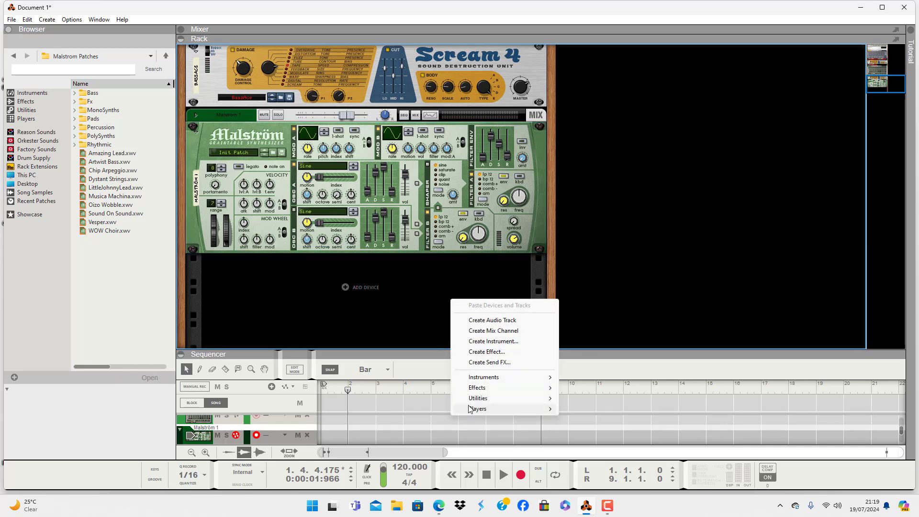
pyautogui.moveTo(492, 401)
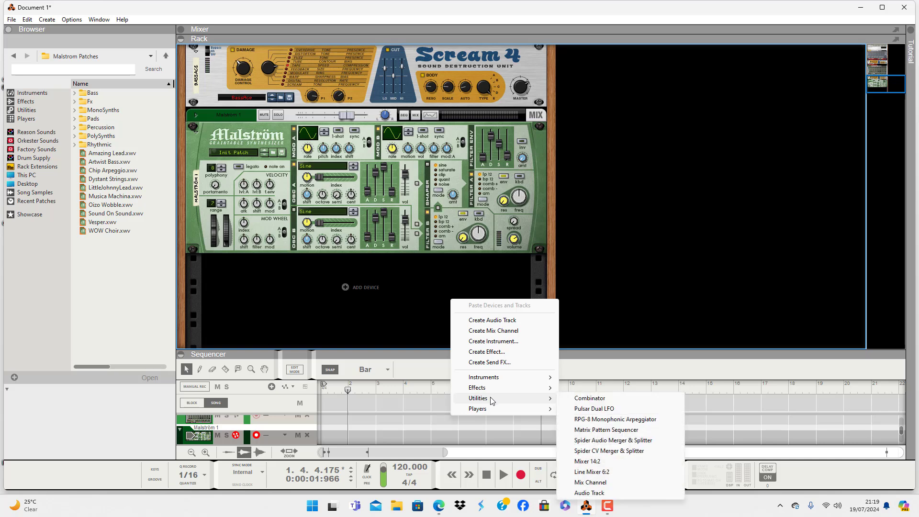
pyautogui.click(594, 429)
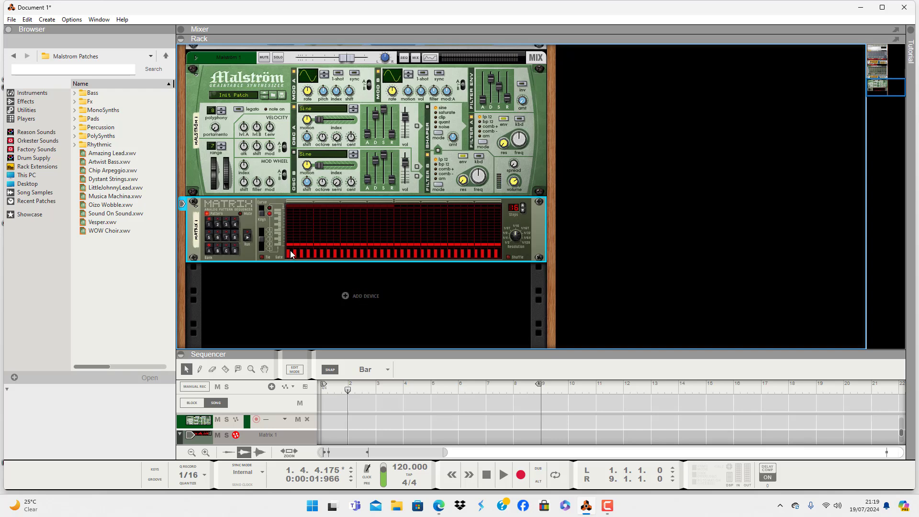
# - Clear the gate values on all steps of the Matrix pattern
pyautogui.moveTo(290, 254); pyautogui.dragTo(311, 247)
pyautogui.moveTo(411, 252); pyautogui.dragTo(499, 248)
pyautogui.moveTo(502, 282); pyautogui.dragTo(250, 311)
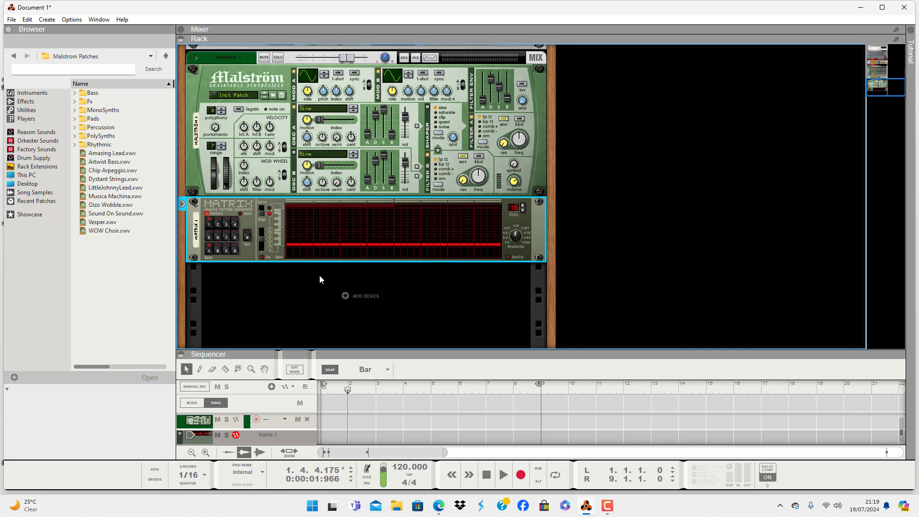
pyautogui.click(289, 255)
pyautogui.click(303, 254)
pyautogui.click(316, 254)
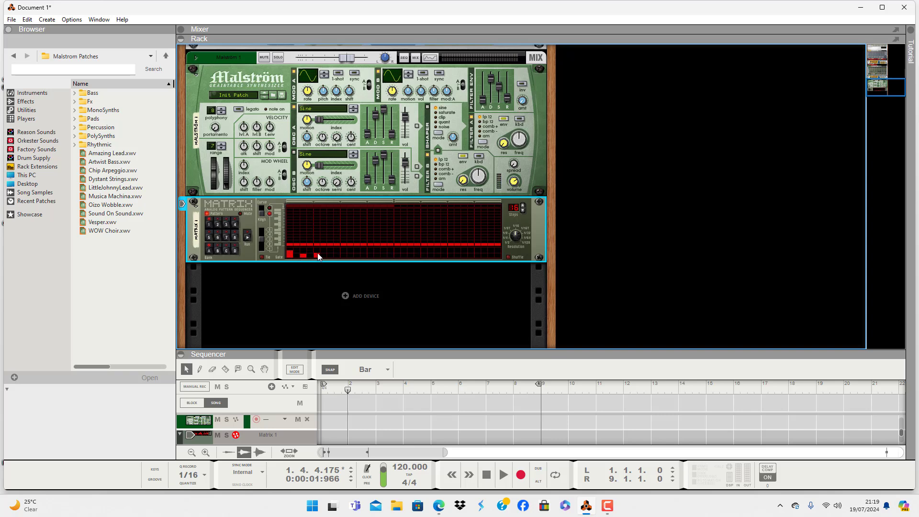
pyautogui.click(344, 255)
pyautogui.click(290, 256)
pyautogui.click(316, 254)
pyautogui.click(330, 255)
pyautogui.moveTo(291, 253)
pyautogui.mouseDown()
pyautogui.moveTo(345, 252)
pyautogui.moveTo(260, 286)
pyautogui.mouseUp()
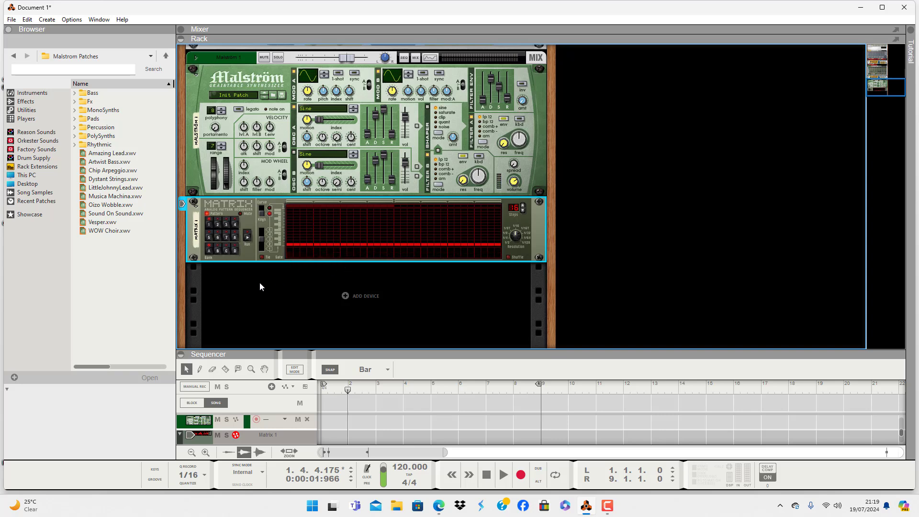
pyautogui.click(290, 252)
pyautogui.click(302, 251)
pyautogui.click(291, 253)
# - Load the DnB Bass1.xwv patch from the Bass folder into the Malström
pyautogui.scroll(2, 318, 287)
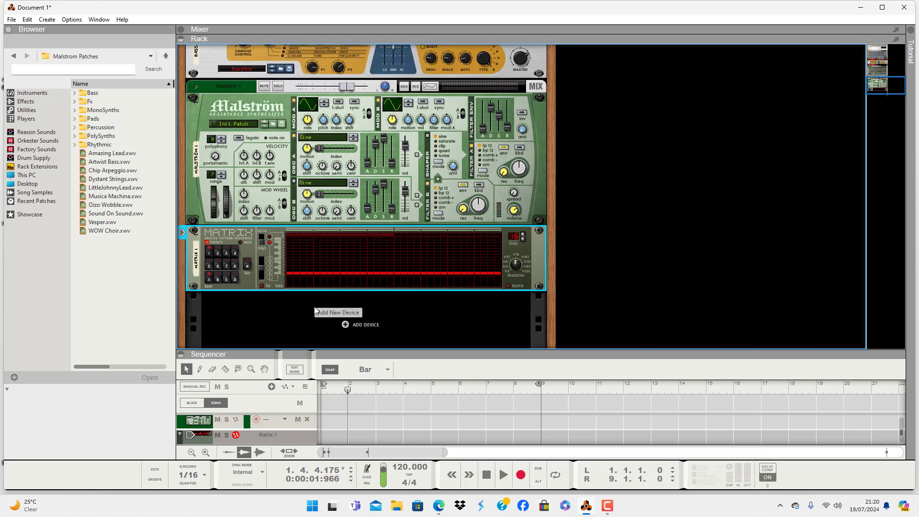
pyautogui.click(273, 124)
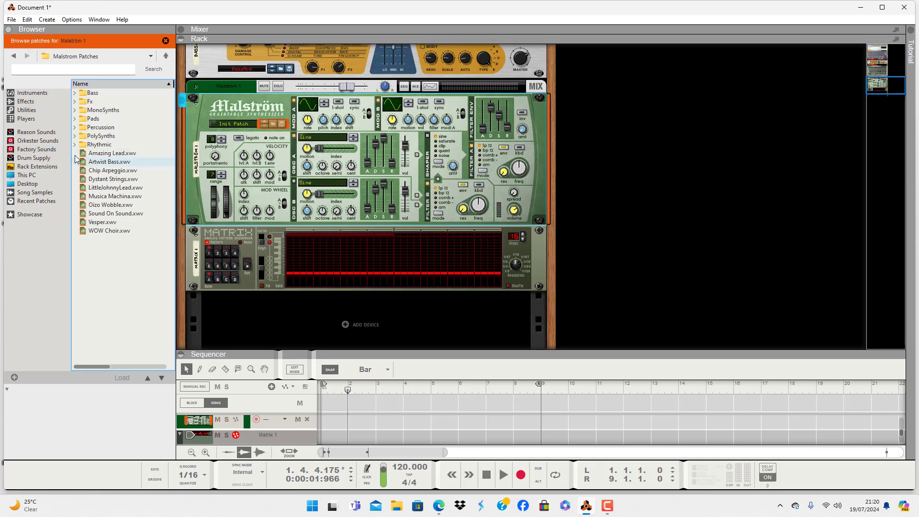
pyautogui.click(75, 93)
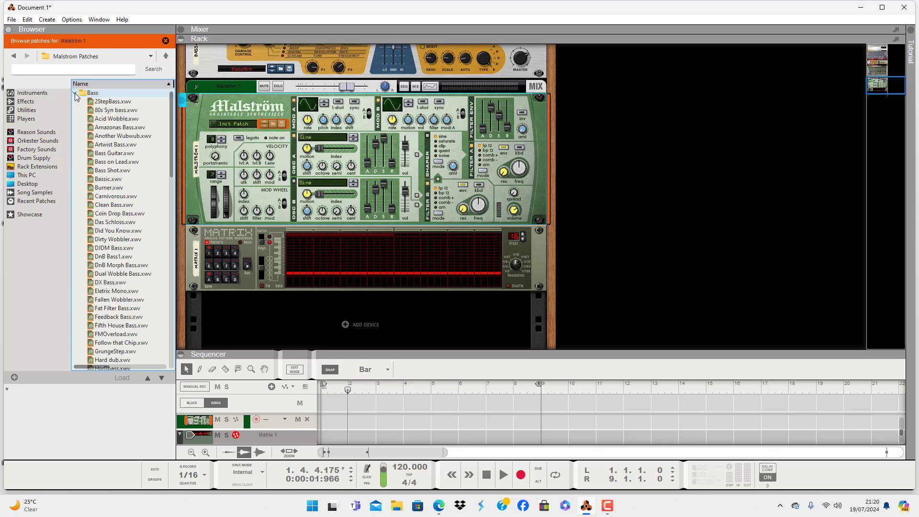
pyautogui.click(123, 258)
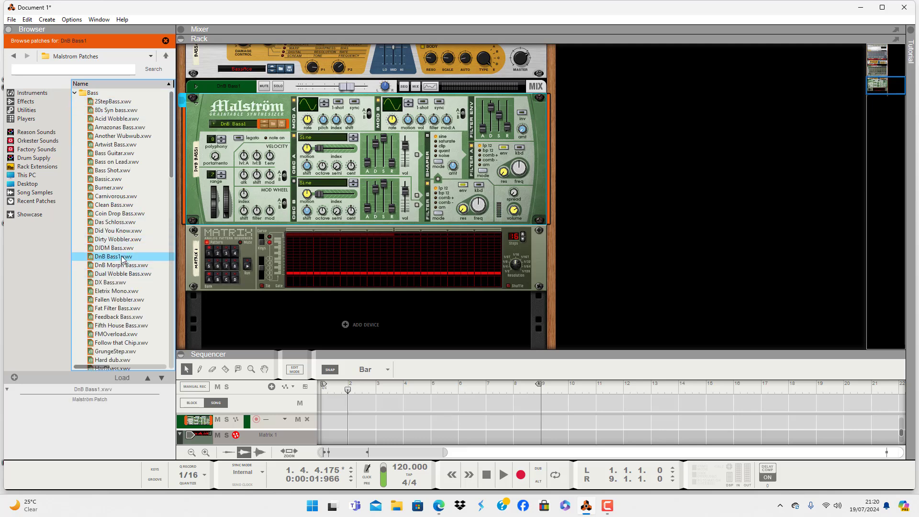
pyautogui.rightClick(273, 307)
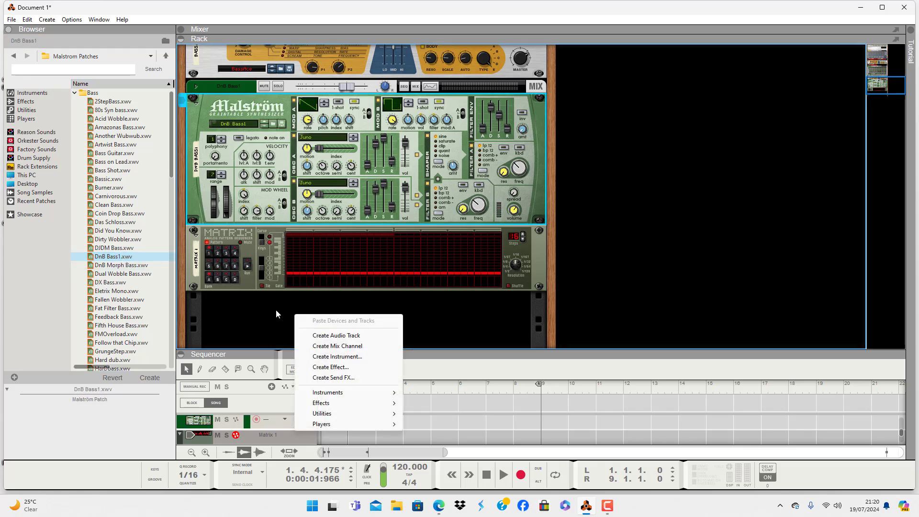
pyautogui.click(271, 296)
# - Switch the Matrix key display to octave 2
pyautogui.moveTo(294, 253); pyautogui.dragTo(420, 253)
pyautogui.moveTo(295, 272); pyautogui.dragTo(432, 275)
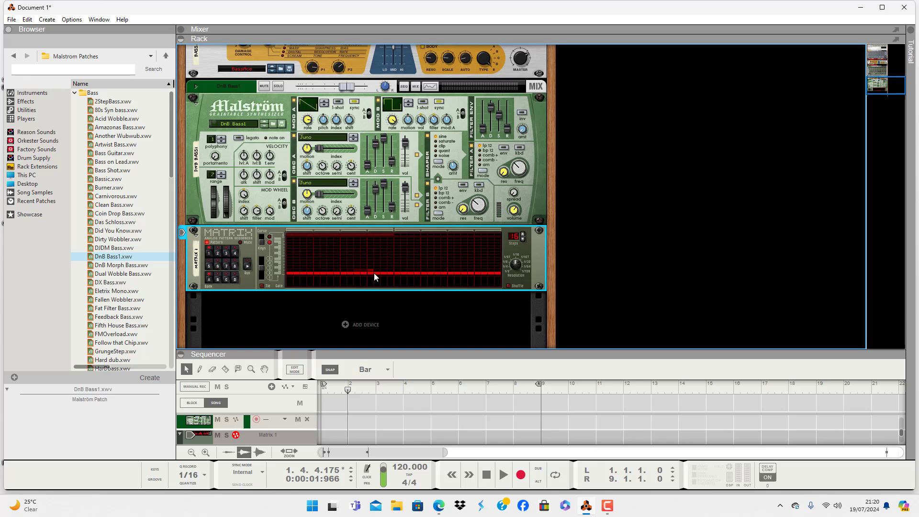
pyautogui.click(262, 275)
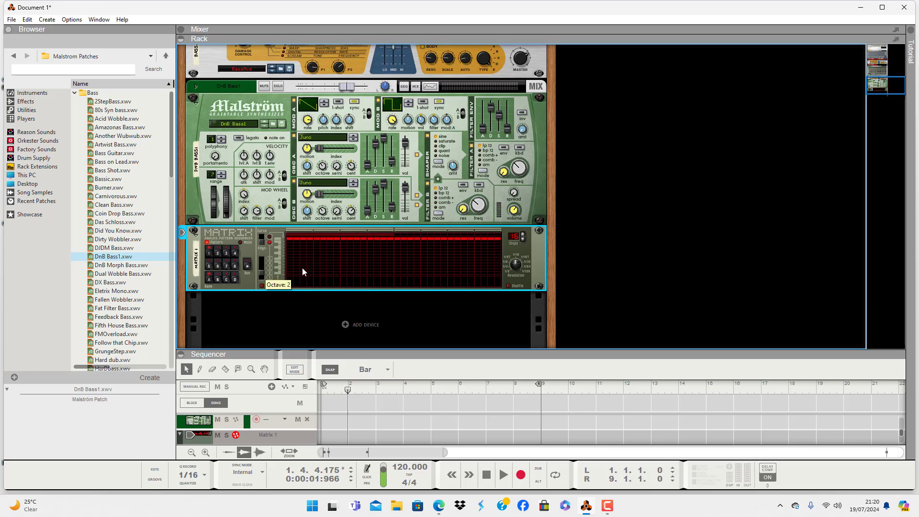
# - Draw Matrix gates on steps 1–3, 5–6 and 8–16, strongest on steps 1, 5 and 8 and lower on the rest
pyautogui.scroll(5, 330, 296)
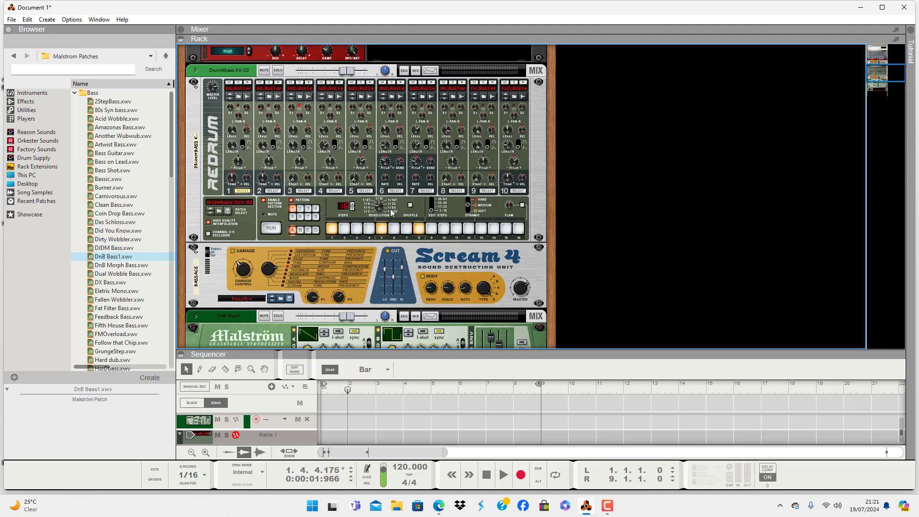
pyautogui.scroll(-10, 391, 212)
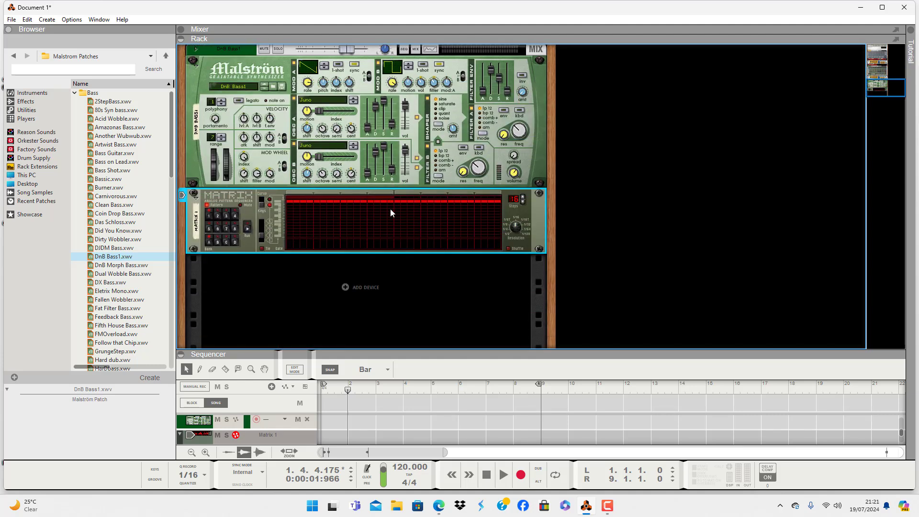
pyautogui.scroll(4, 325, 262)
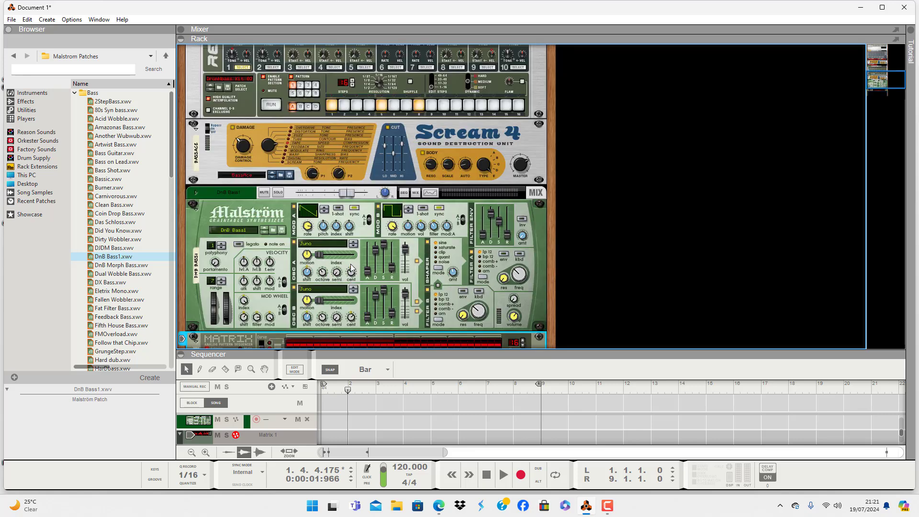
pyautogui.scroll(-5, 351, 267)
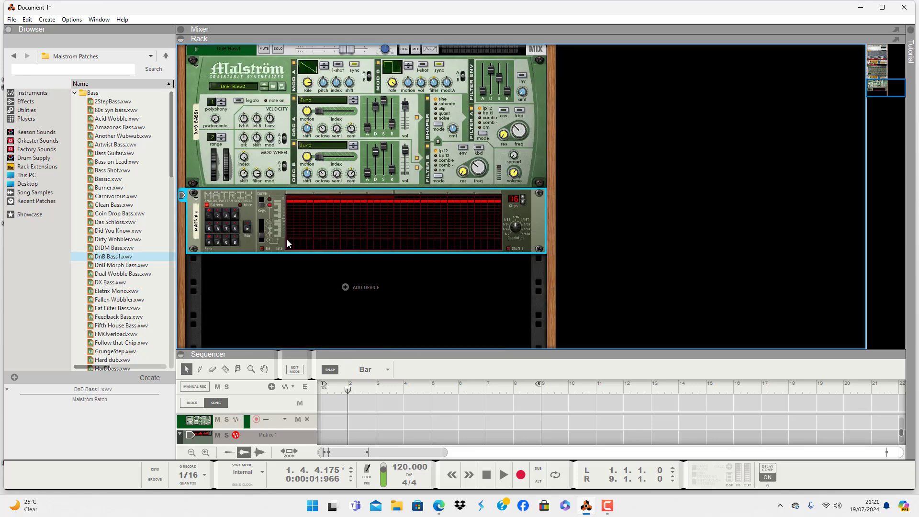
pyautogui.click(290, 244)
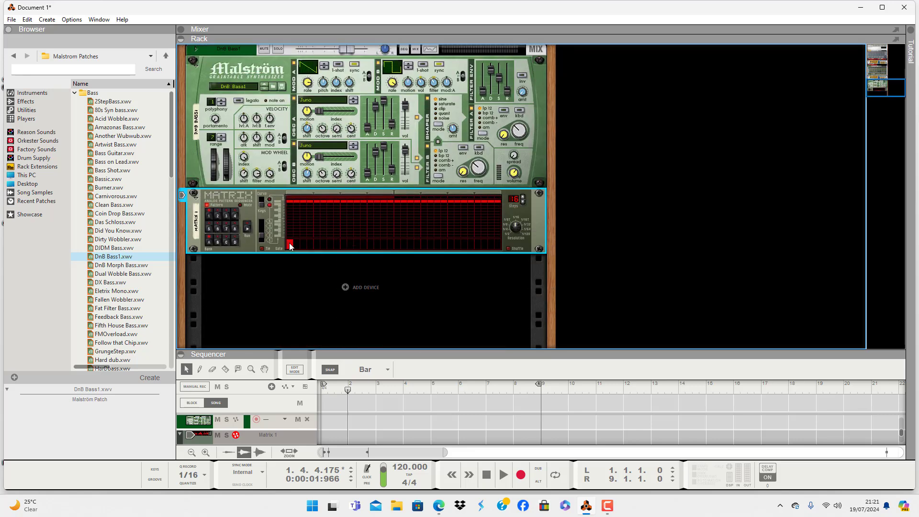
pyautogui.click(317, 244)
pyautogui.moveTo(344, 243); pyautogui.dragTo(393, 248)
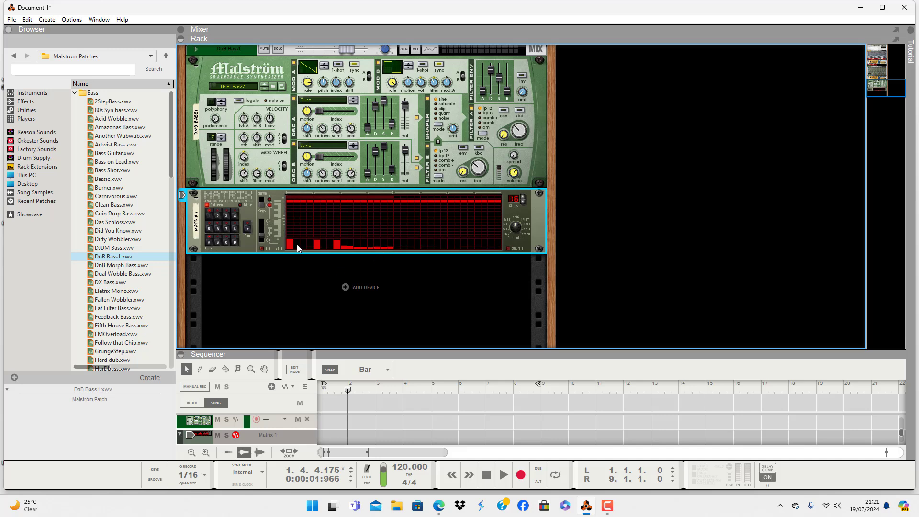
pyautogui.click(322, 246)
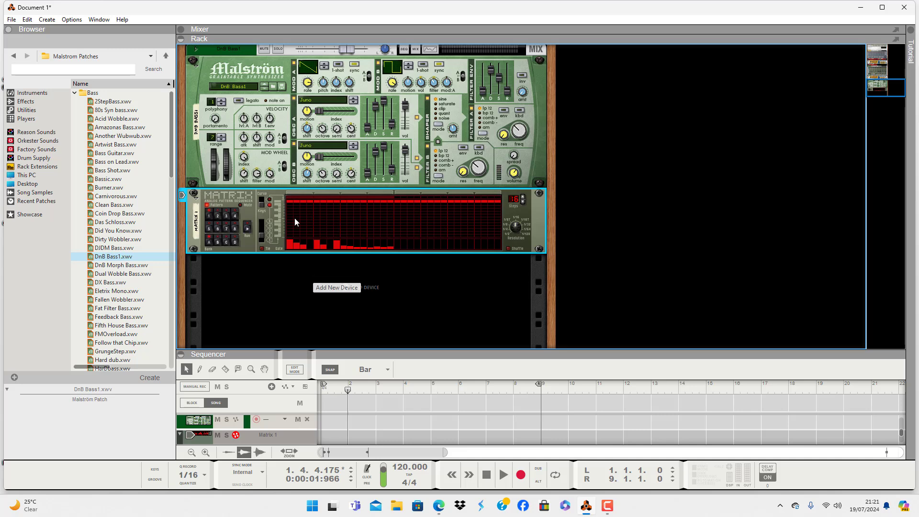
# - Draw lower key values in the Matrix: a middle note on steps 1–3 and deeper notes on steps 5–6 and 8–17
pyautogui.moveTo(288, 223); pyautogui.dragTo(306, 222)
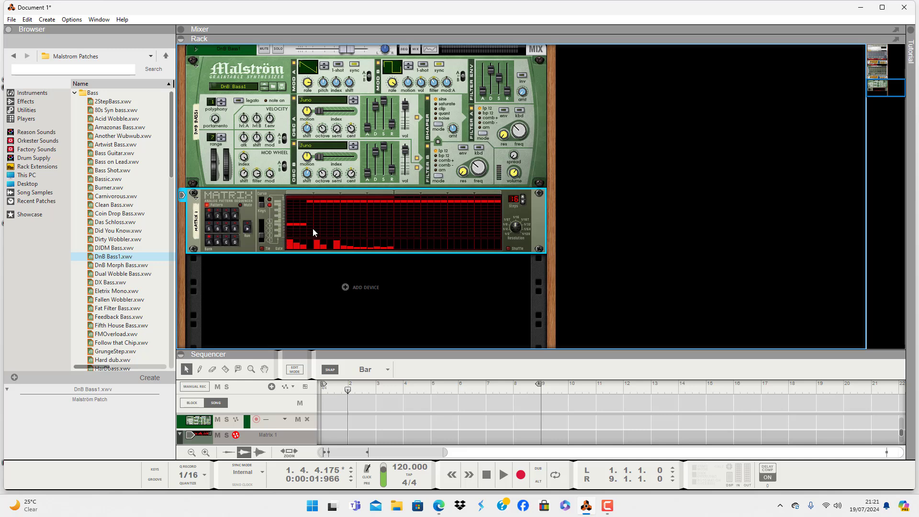
pyautogui.moveTo(314, 233); pyautogui.dragTo(325, 235)
pyautogui.moveTo(338, 230); pyautogui.dragTo(401, 238)
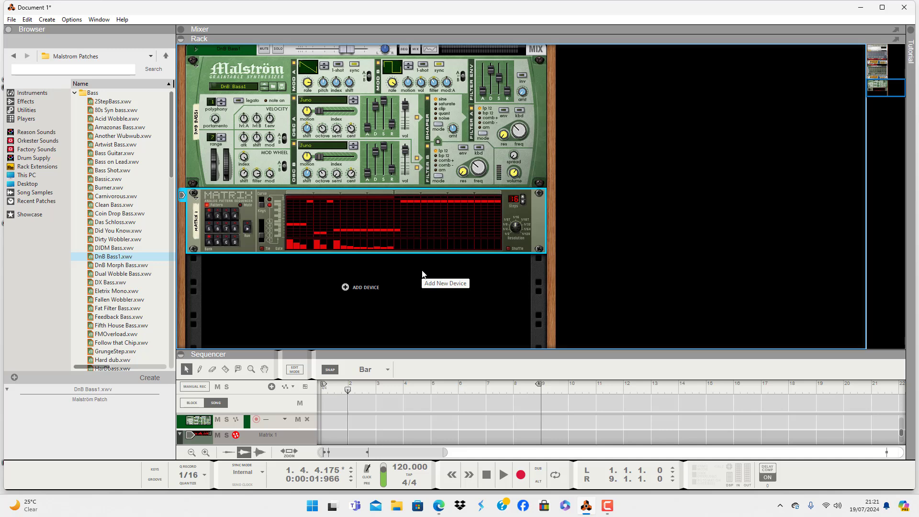
# - Run the Matrix pattern and set the Malström's master level to 106
pyautogui.click(247, 230)
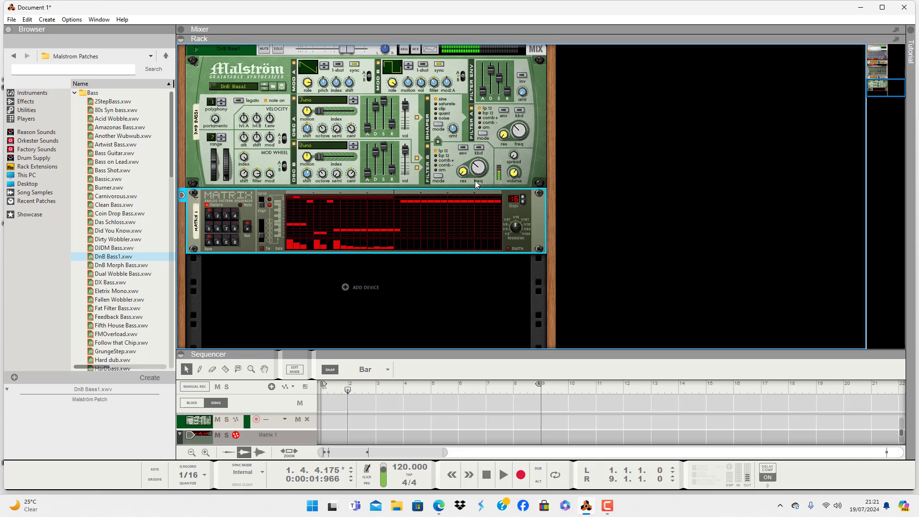
pyautogui.click(512, 175)
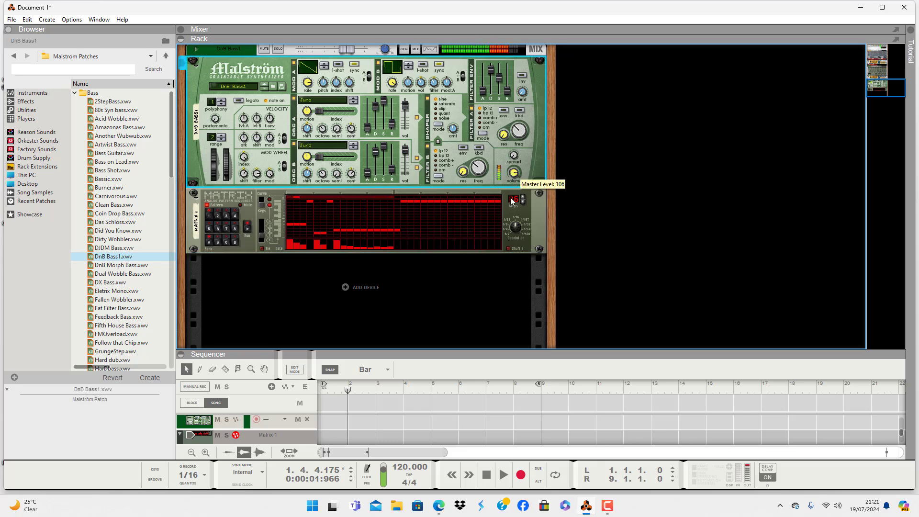
pyautogui.click(515, 237)
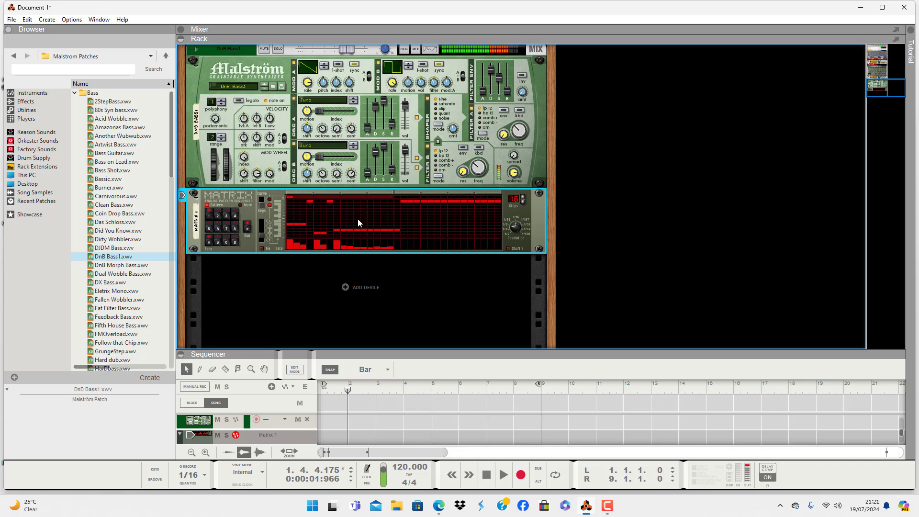
# - Raise the Matrix notes on steps 10–11 and lower those on steps 12–16 while the pattern runs
pyautogui.moveTo(357, 220); pyautogui.dragTo(375, 217)
pyautogui.moveTo(349, 223); pyautogui.dragTo(350, 216)
pyautogui.click(362, 222)
pyautogui.click(375, 222)
pyautogui.moveTo(371, 234); pyautogui.dragTo(378, 234)
pyautogui.click(383, 234)
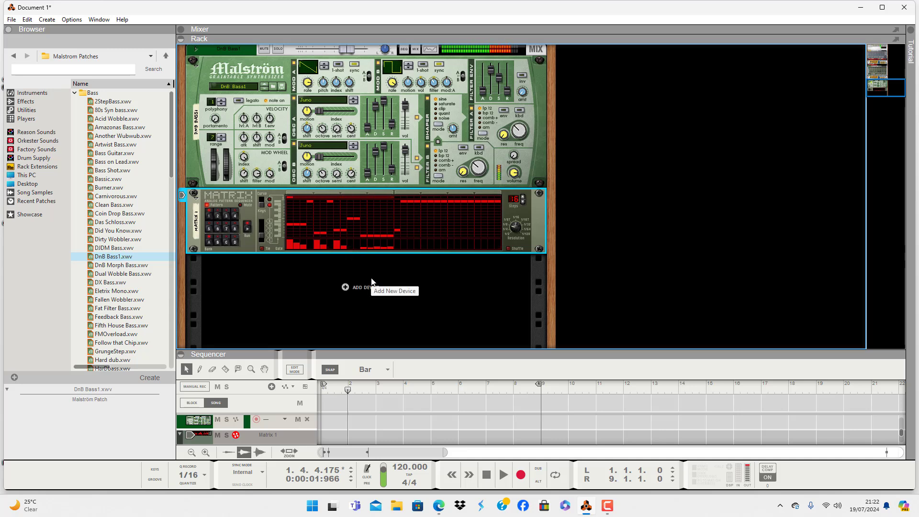
# - Play the beat and bass line together, adjust the Malström's volume, and stop playback
pyautogui.press('space')
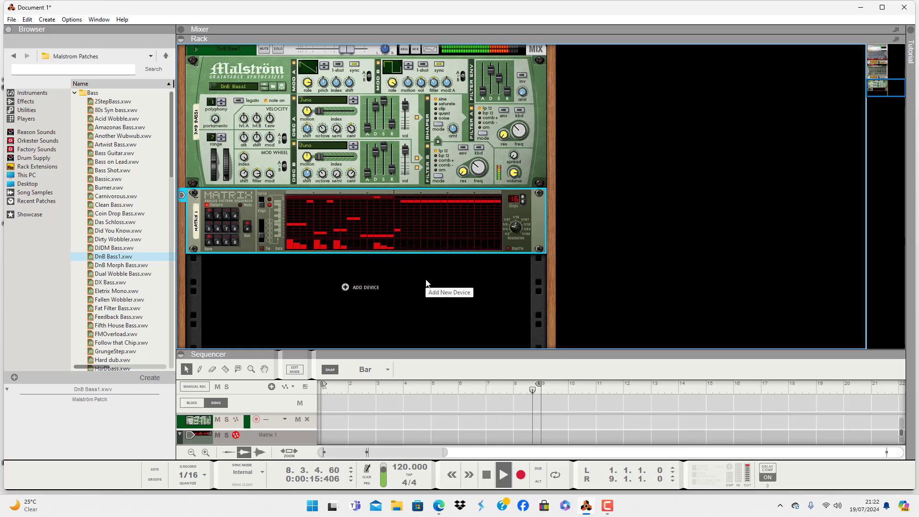
pyautogui.click(514, 176)
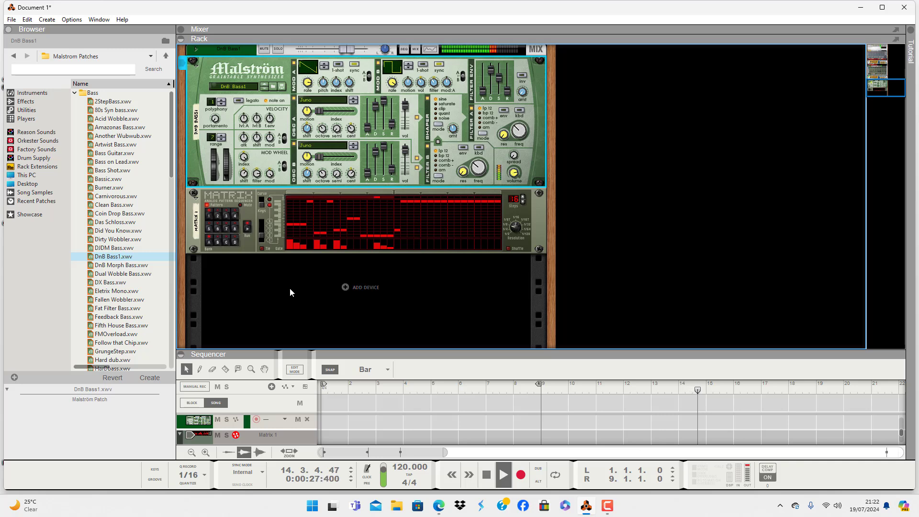
pyautogui.click(247, 229)
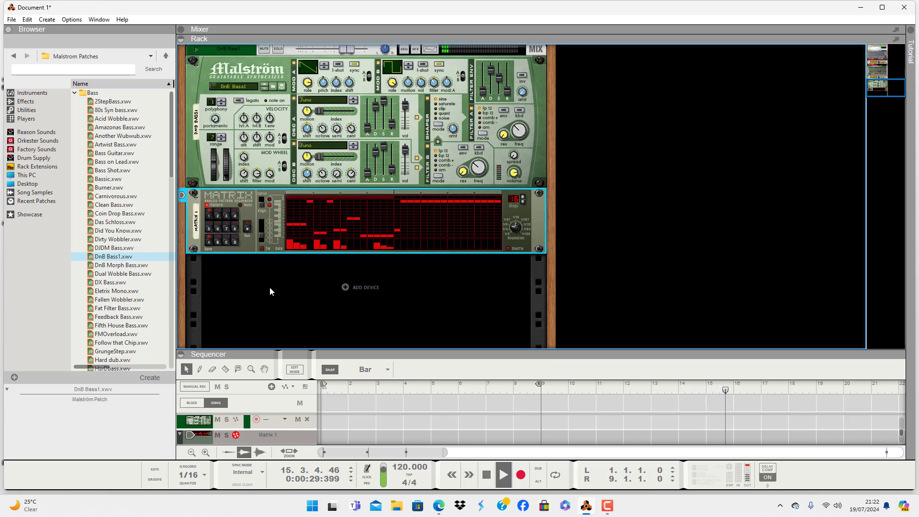
pyautogui.press('space')
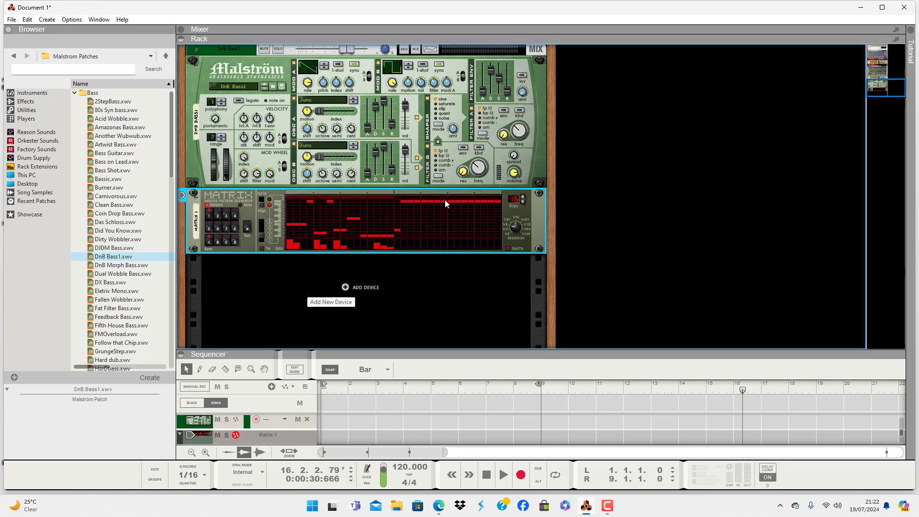
# - Extend the Matrix pattern length to 32 steps and play it with the Redrum beat, stopping after listening
pyautogui.click(523, 197)
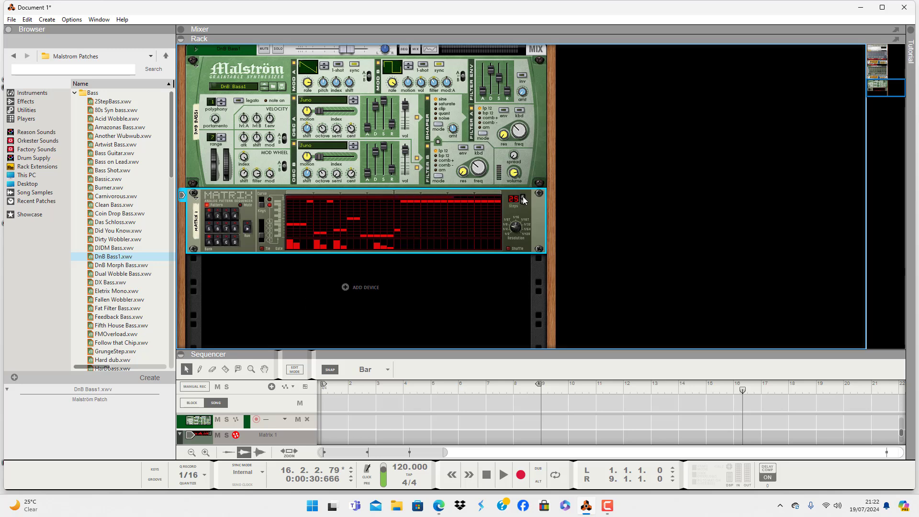
pyautogui.click(523, 197)
pyautogui.scroll(5, 441, 311)
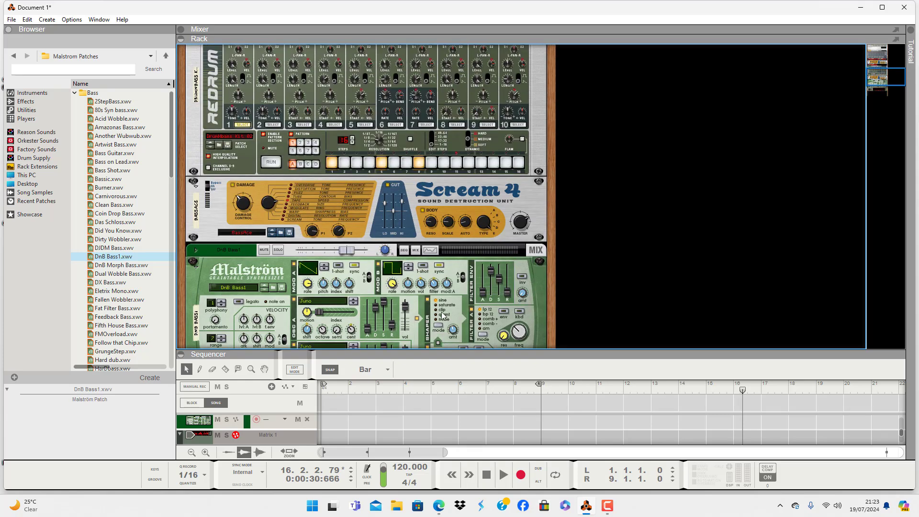
pyautogui.scroll(2, 389, 211)
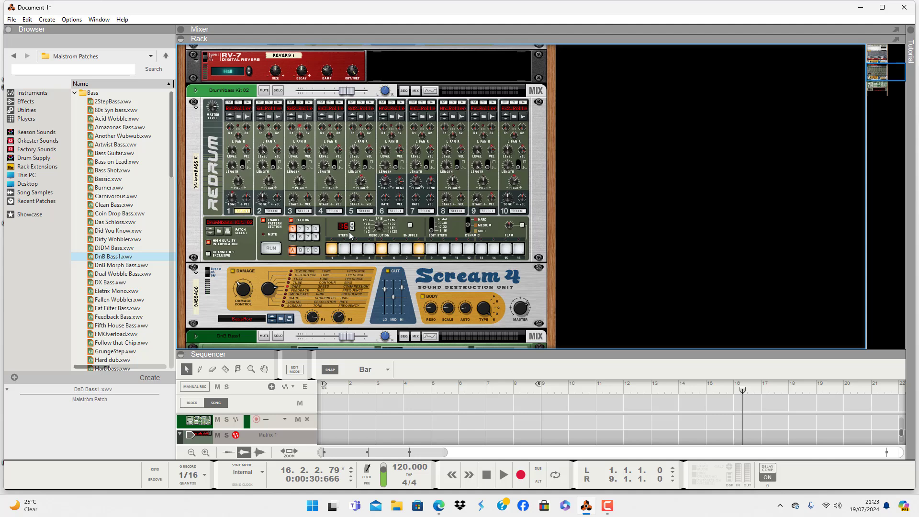
pyautogui.scroll(-5, 352, 229)
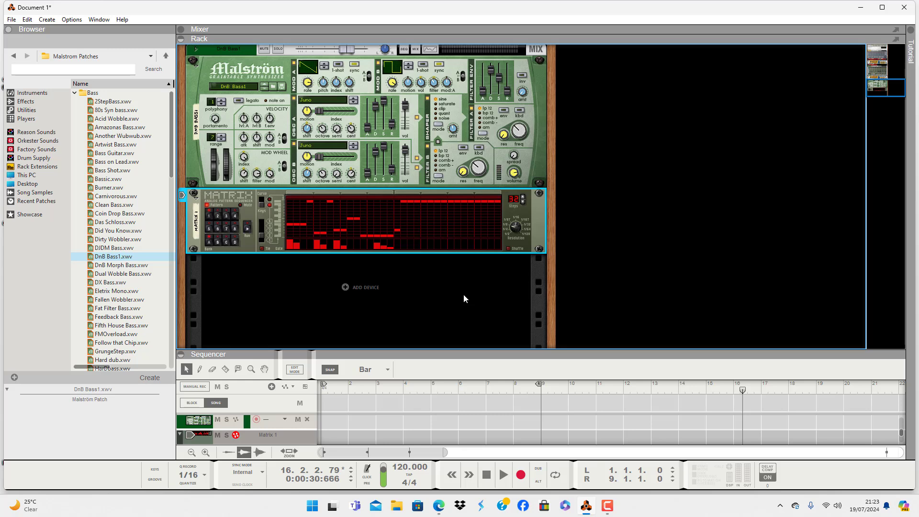
pyautogui.press('space')
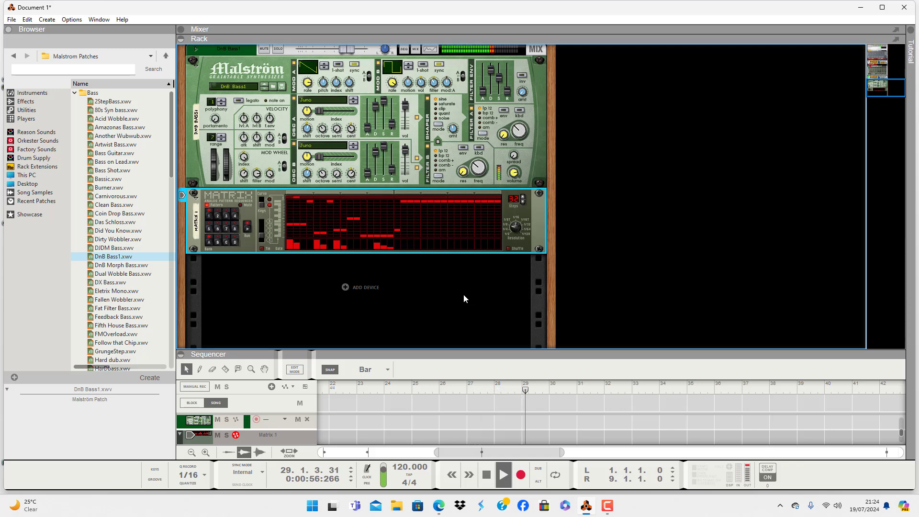
pyautogui.press('space')
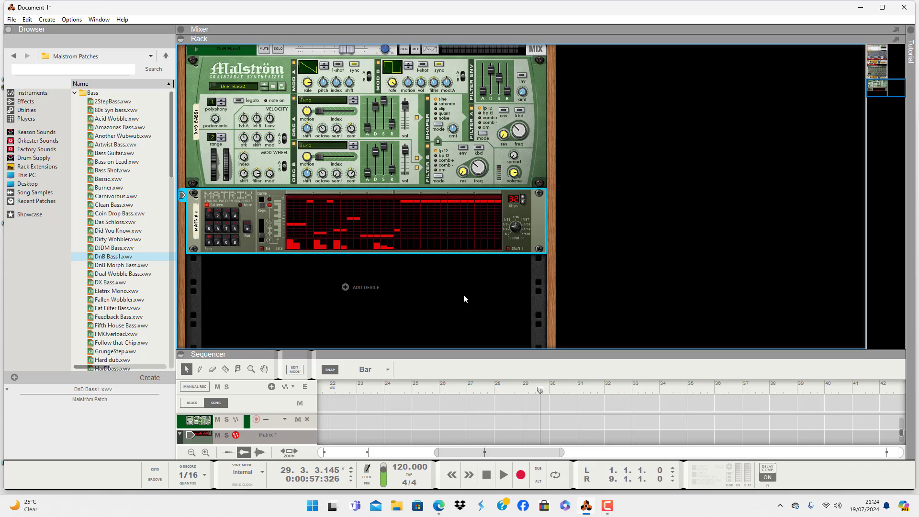
# - Raise the release of both Malström oscillators and play the Matrix pattern with the beat to hear the sound
pyautogui.click(391, 169)
pyautogui.moveTo(390, 129); pyautogui.dragTo(390, 118)
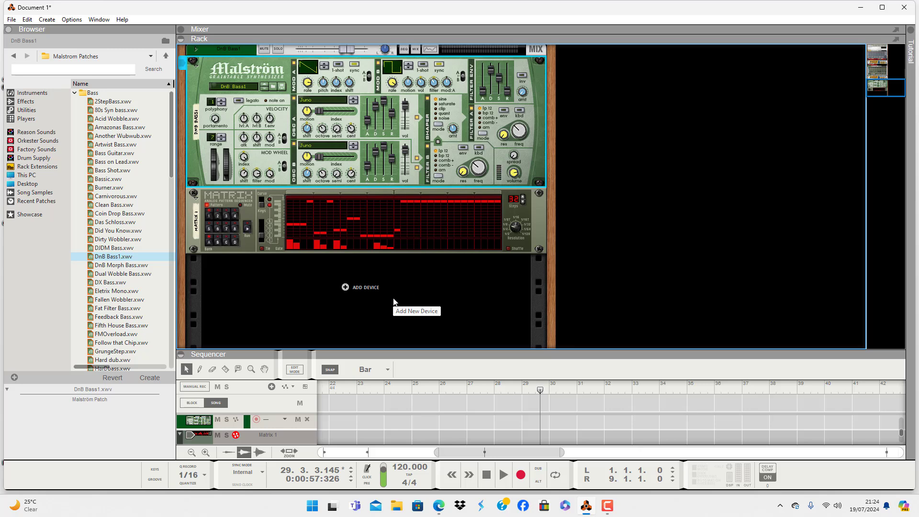
pyautogui.click(248, 227)
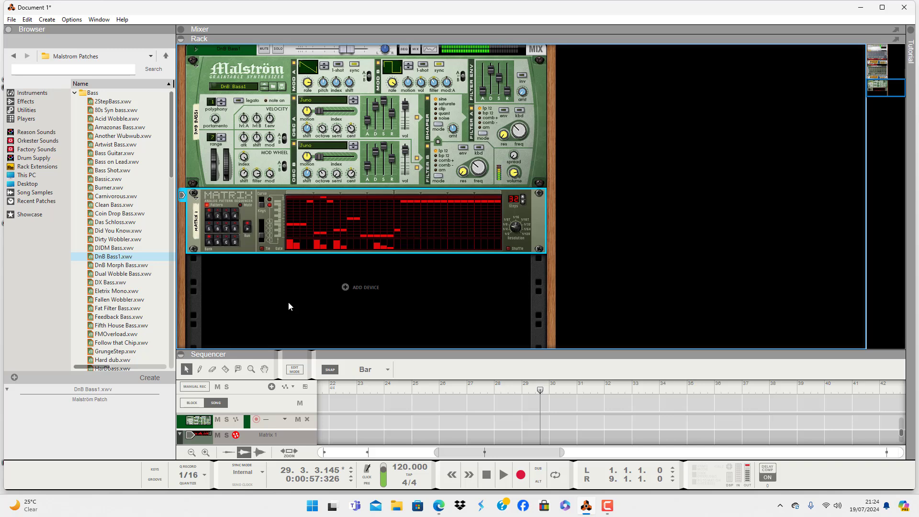
pyautogui.press('space')
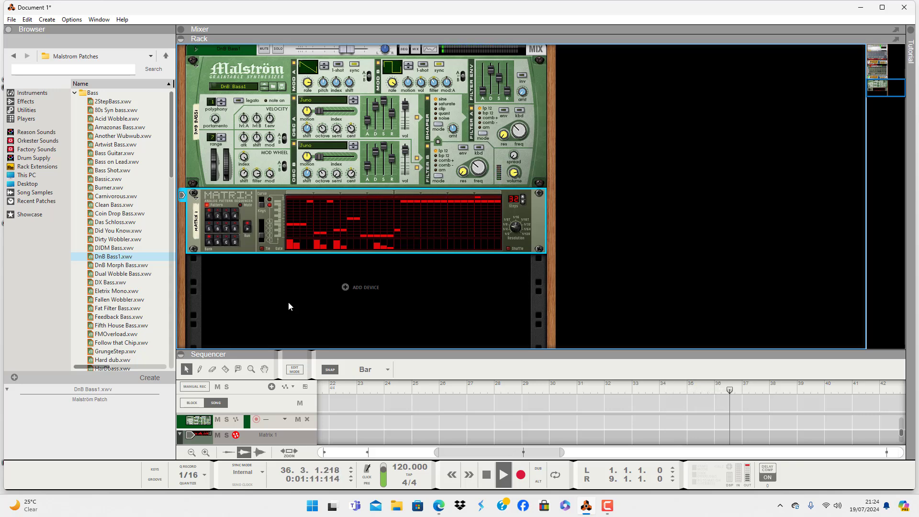
# - Stop playback, add a Scream 4 Distortion below the Matrix, and load the BassAce.sm4 patch into it
pyautogui.press('space')
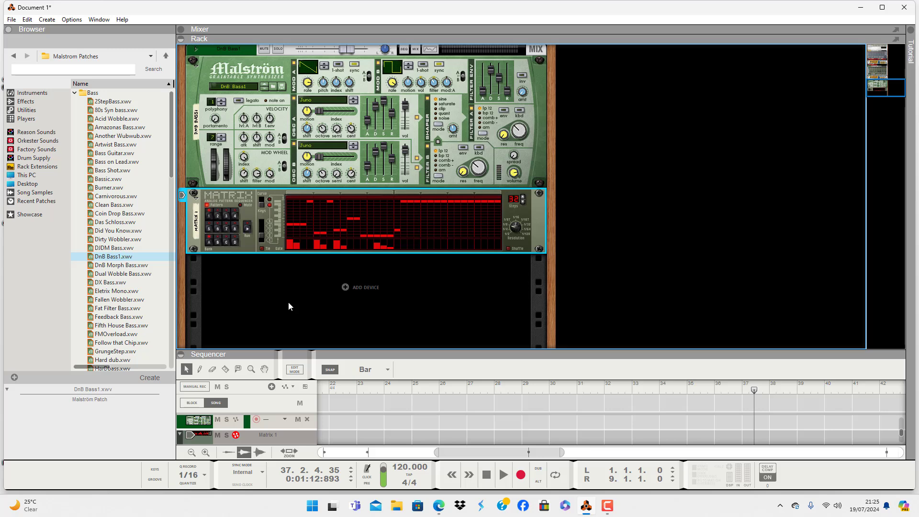
pyautogui.rightClick(288, 303)
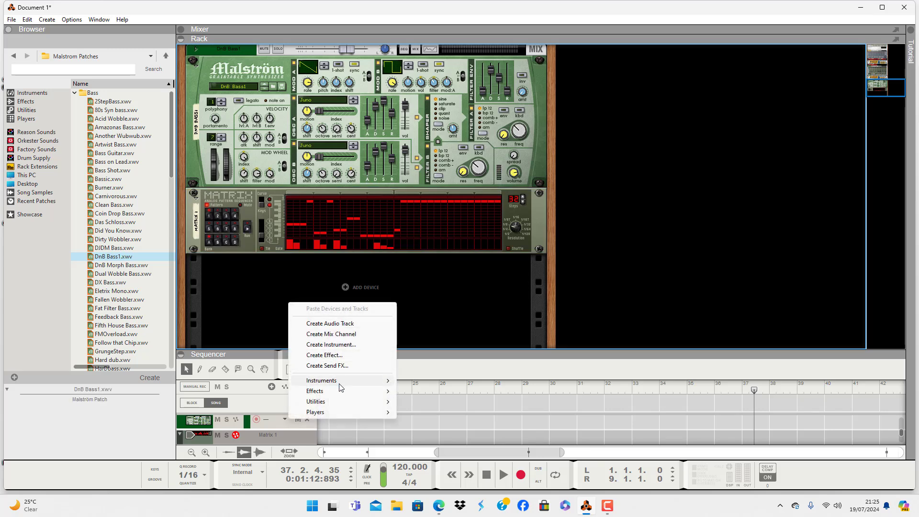
pyautogui.moveTo(343, 395)
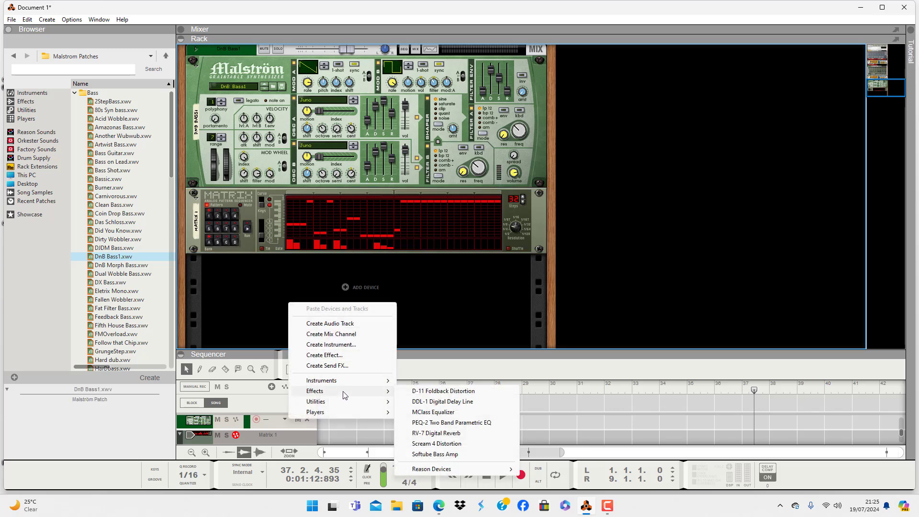
pyautogui.click(440, 444)
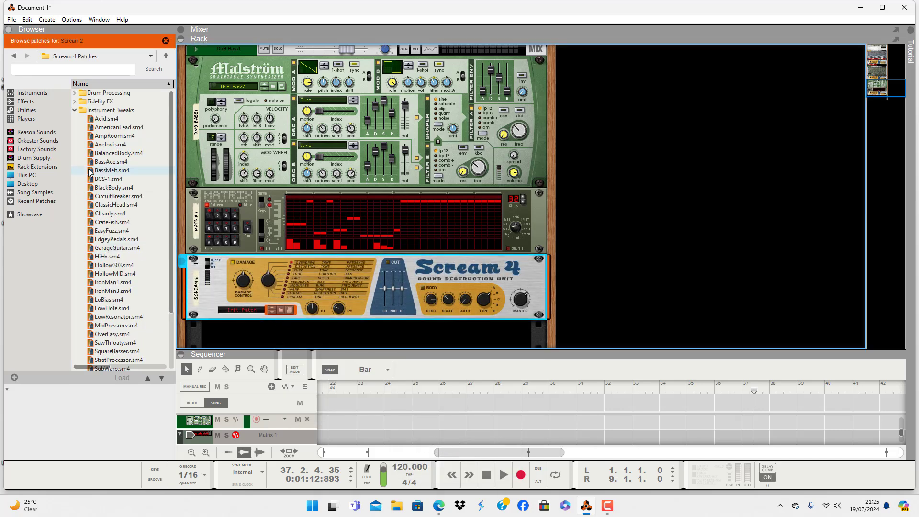
pyautogui.click(106, 161)
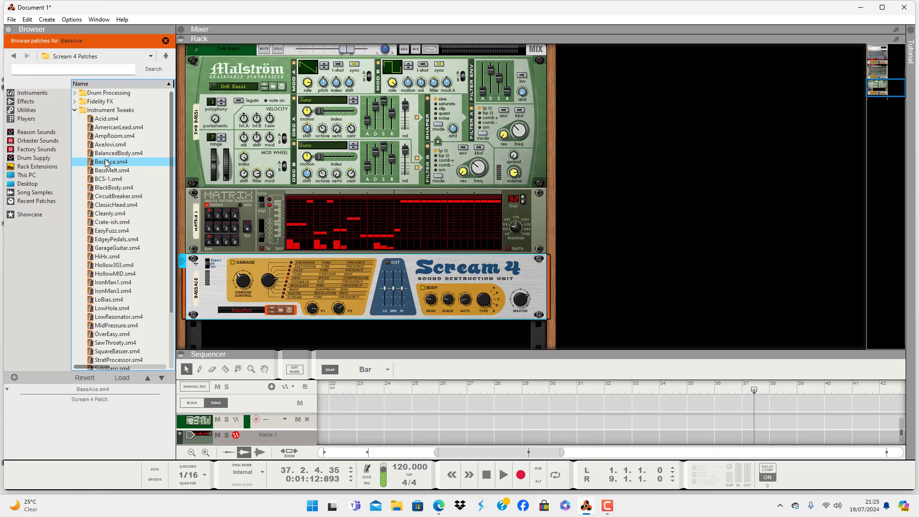
# - Enable the bass Scream 4's Cut section, raise Lo and set Hi to 26, and audition the bass line with the beat
pyautogui.click(387, 265)
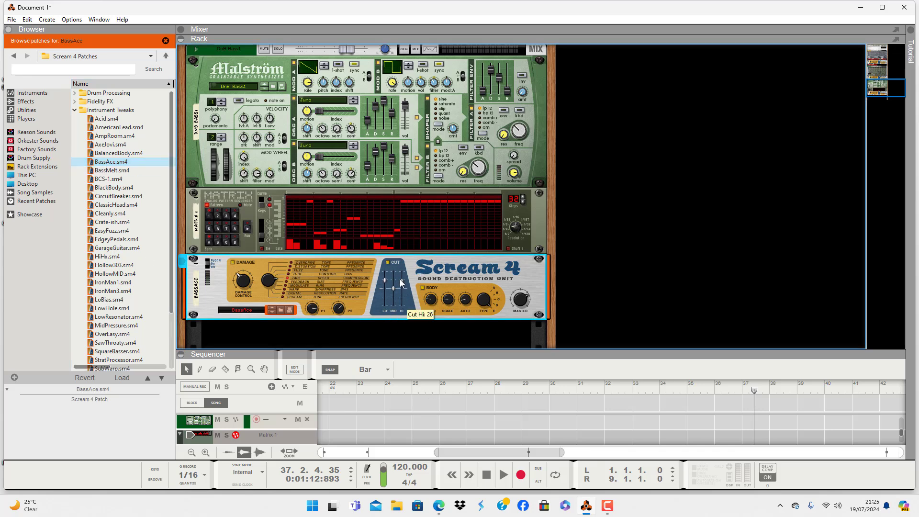
pyautogui.rightClick(375, 332)
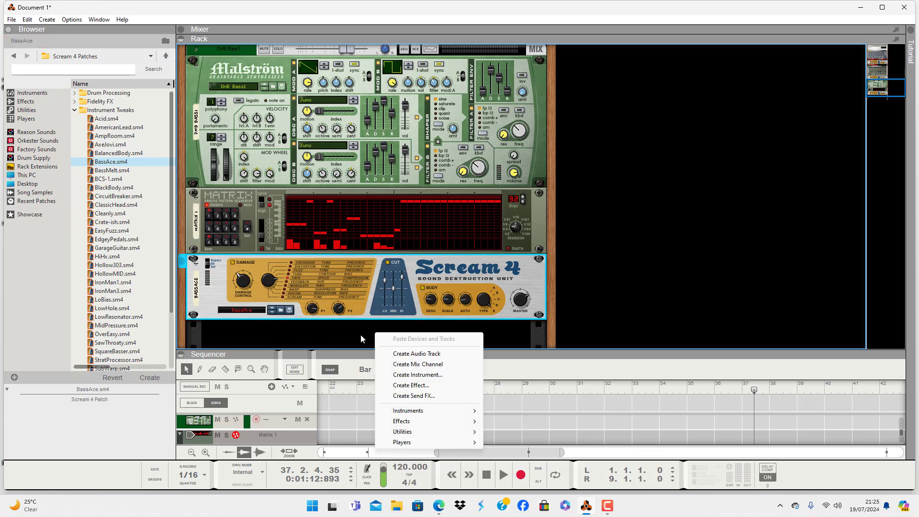
pyautogui.rightClick(347, 340)
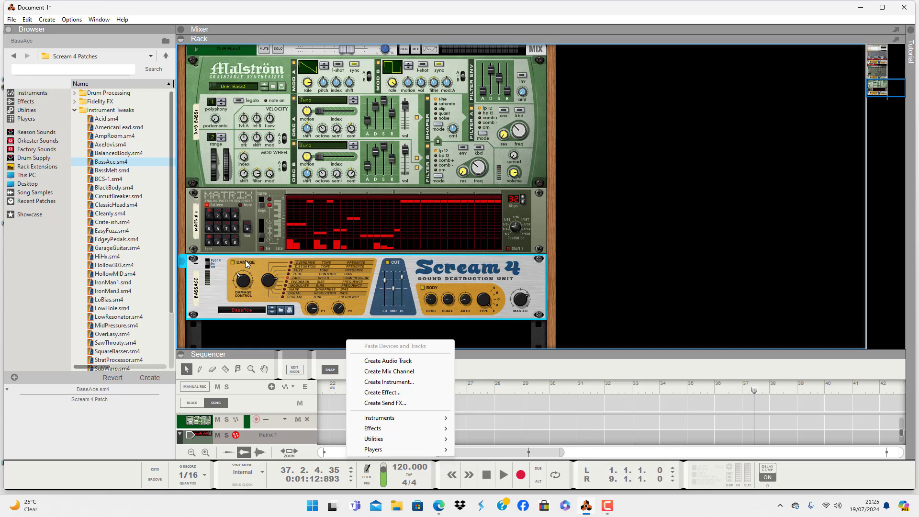
pyautogui.click(248, 233)
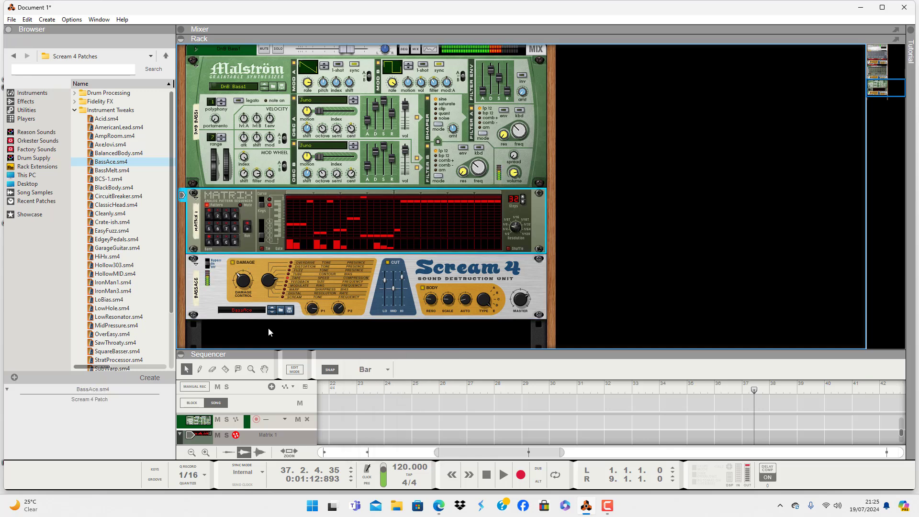
pyautogui.press('space')
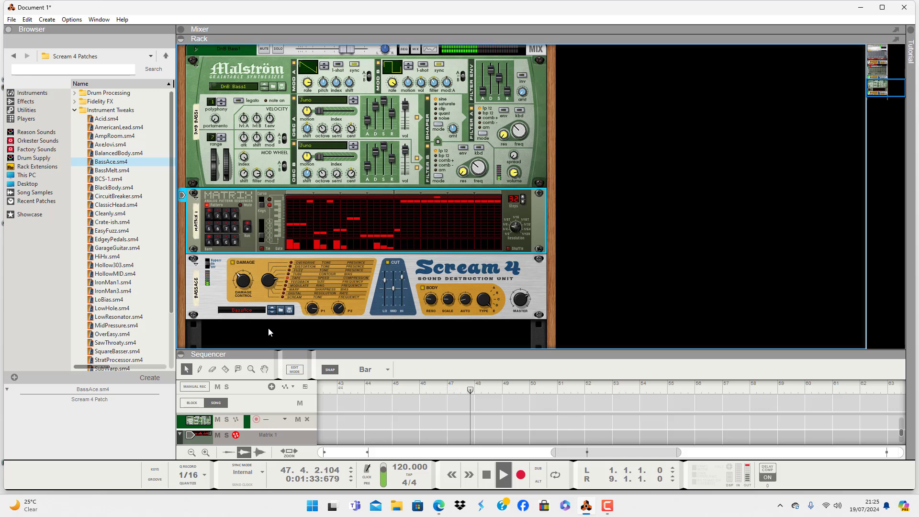
pyautogui.press('space')
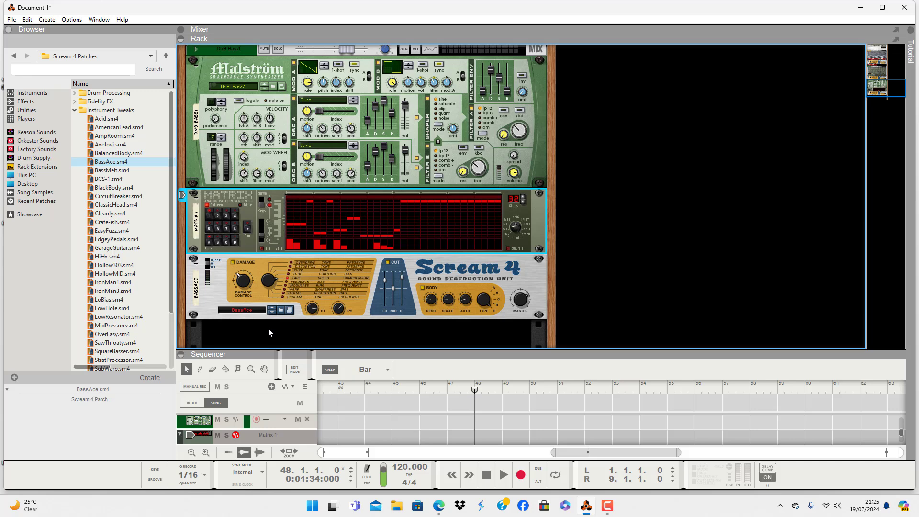
# - Switch the modulation waveforms of the Malström's Mod A and Mod B to the rounded sine-like curve
pyautogui.scroll(2, 335, 306)
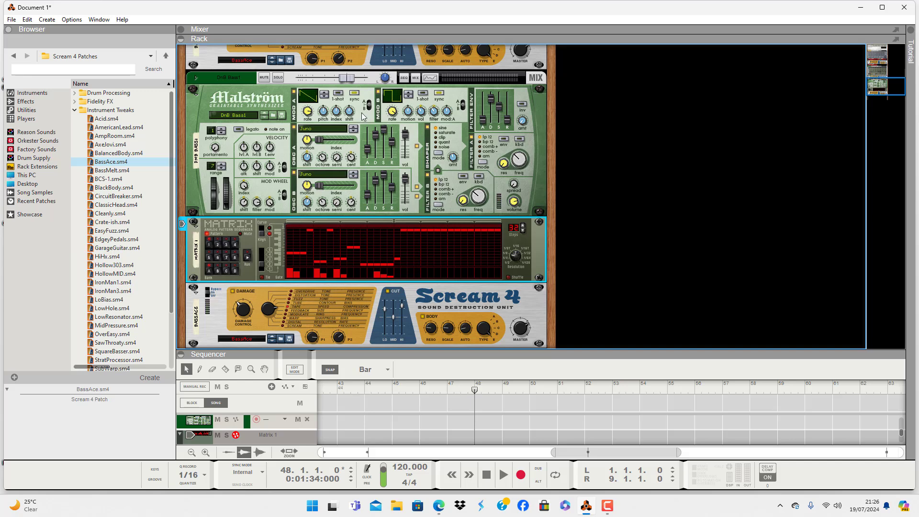
pyautogui.click(324, 94)
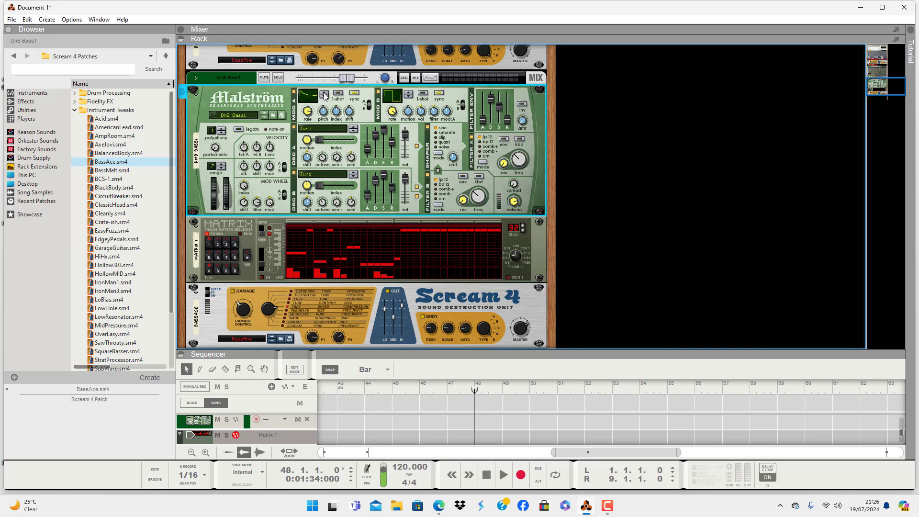
pyautogui.click(324, 95)
pyautogui.click(324, 95)
pyautogui.click(412, 94)
pyautogui.click(412, 95)
# - Add gates on Matrix steps 27–31 and lower their notes while the pattern plays, then stop playback
pyautogui.press('space')
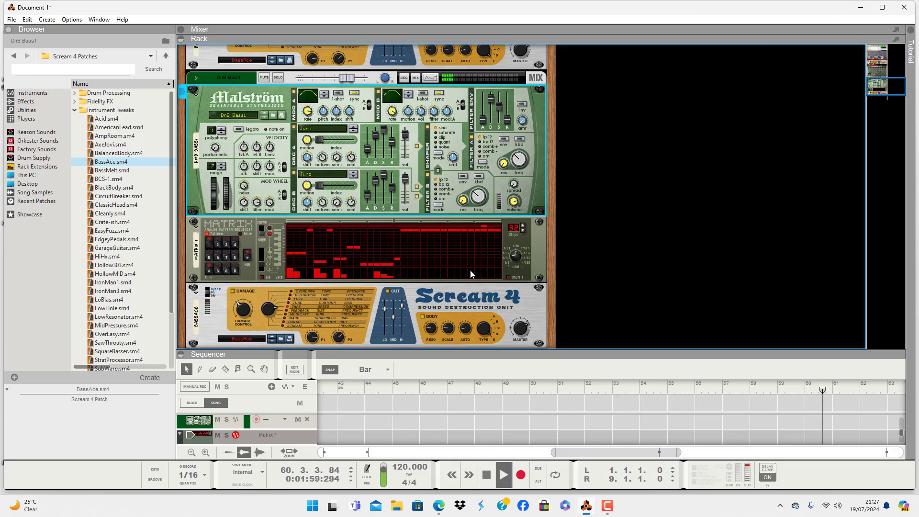
pyautogui.moveTo(463, 269); pyautogui.dragTo(489, 276)
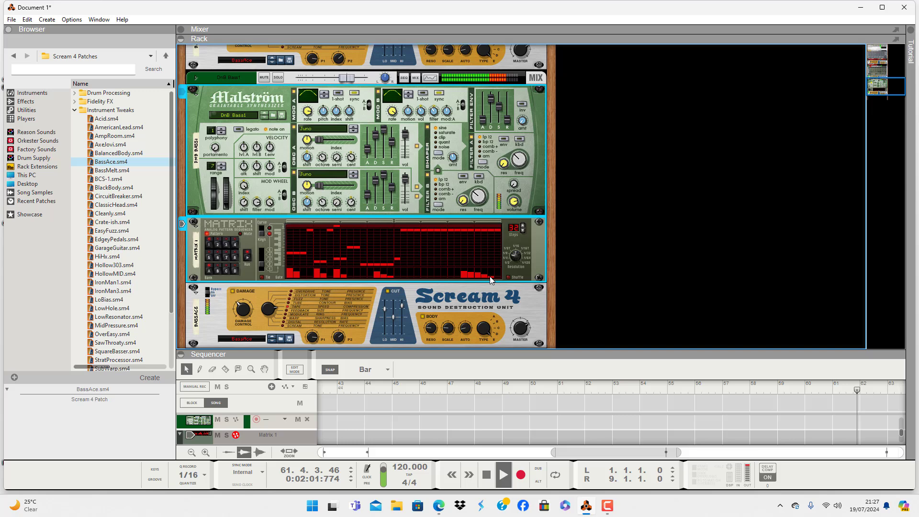
pyautogui.click(465, 259)
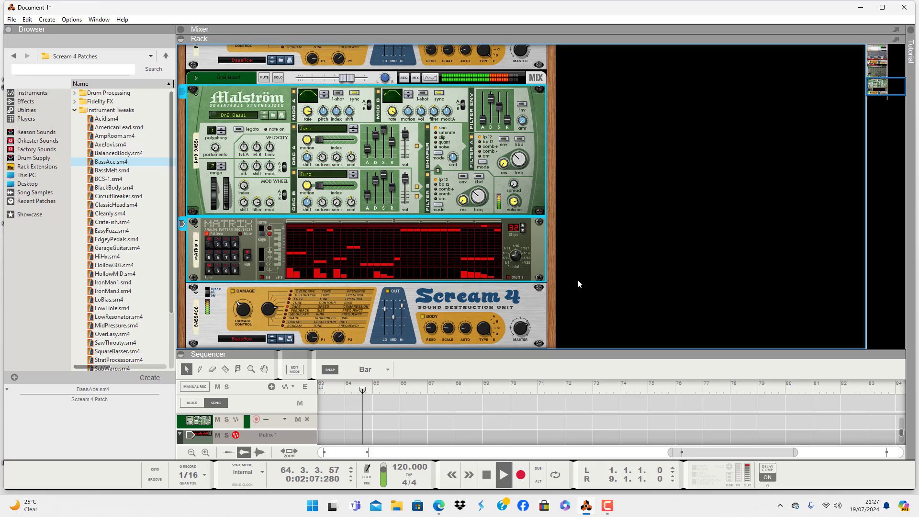
pyautogui.press('space')
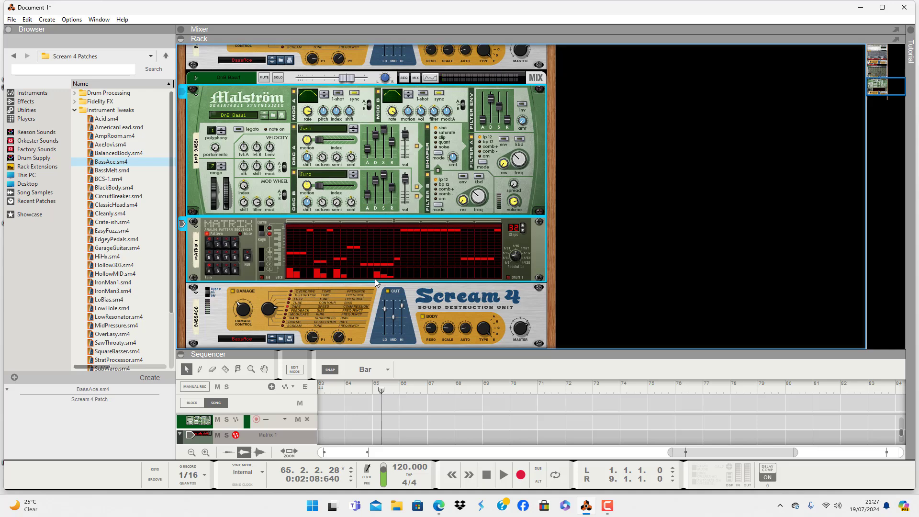
# - On the rack's rear, connect the DrumNbass Kit 02 mix channel's direct outputs to channel 1 of Mixer 1
pyautogui.scroll(-2, 446, 307)
pyautogui.scroll(8, 445, 306)
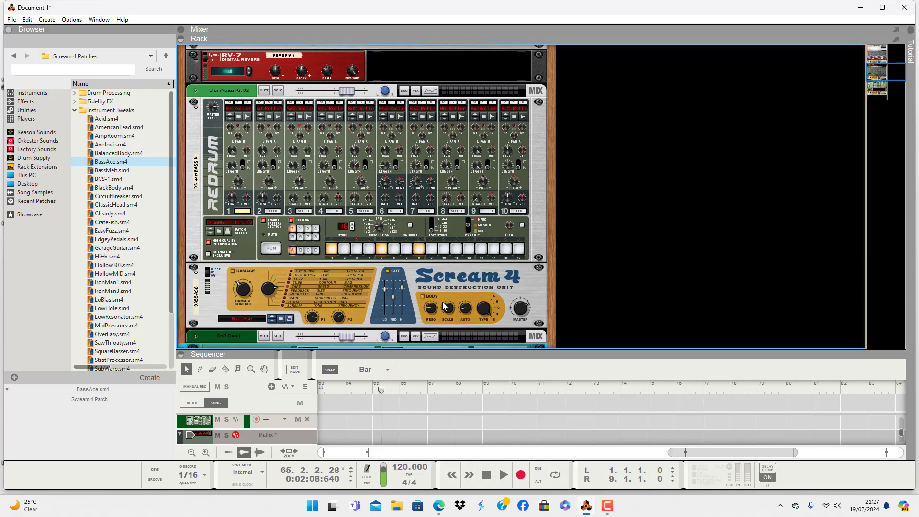
pyautogui.scroll(6, 443, 306)
pyautogui.scroll(-2, 443, 306)
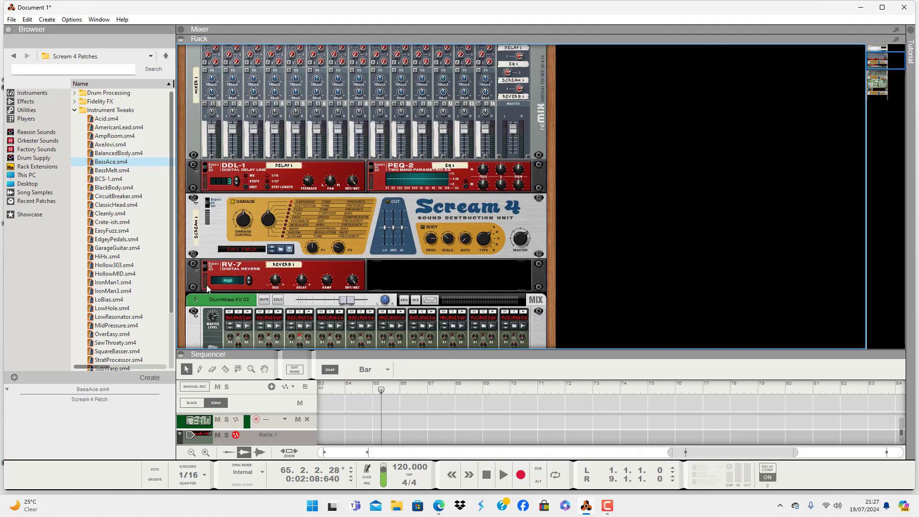
pyautogui.scroll(3, 208, 286)
pyautogui.scroll(-2, 213, 282)
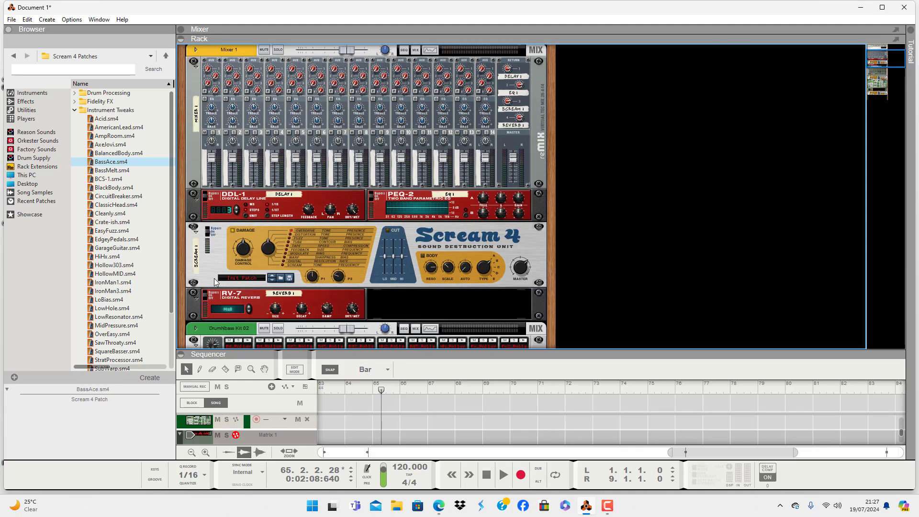
pyautogui.press('Tab')
pyautogui.scroll(3, 297, 259)
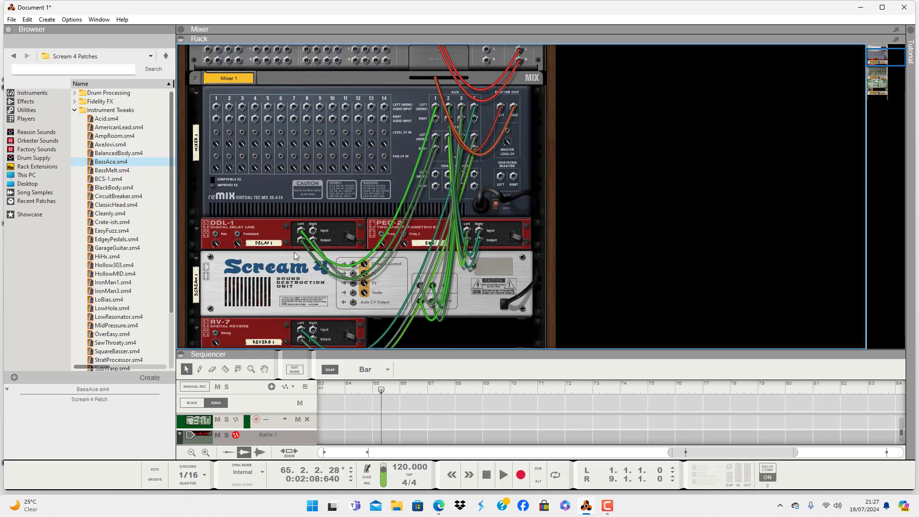
pyautogui.scroll(-4, 297, 258)
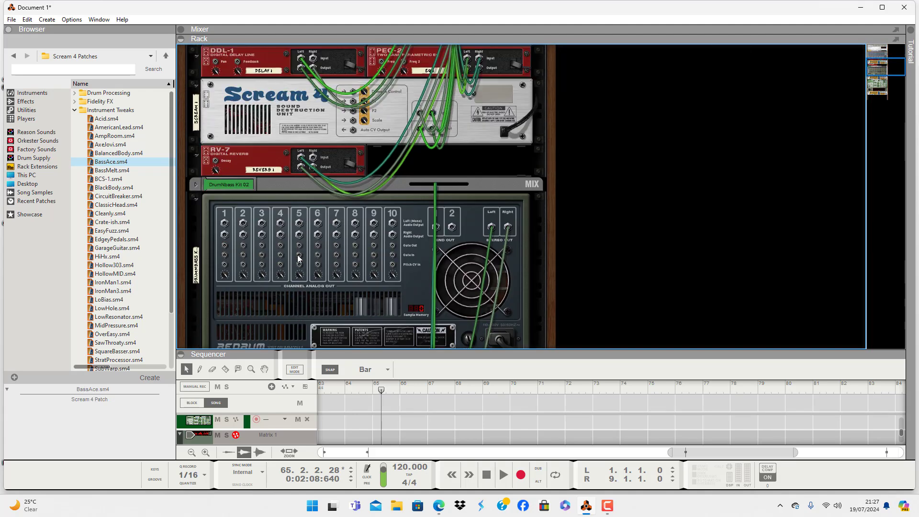
pyautogui.click(196, 186)
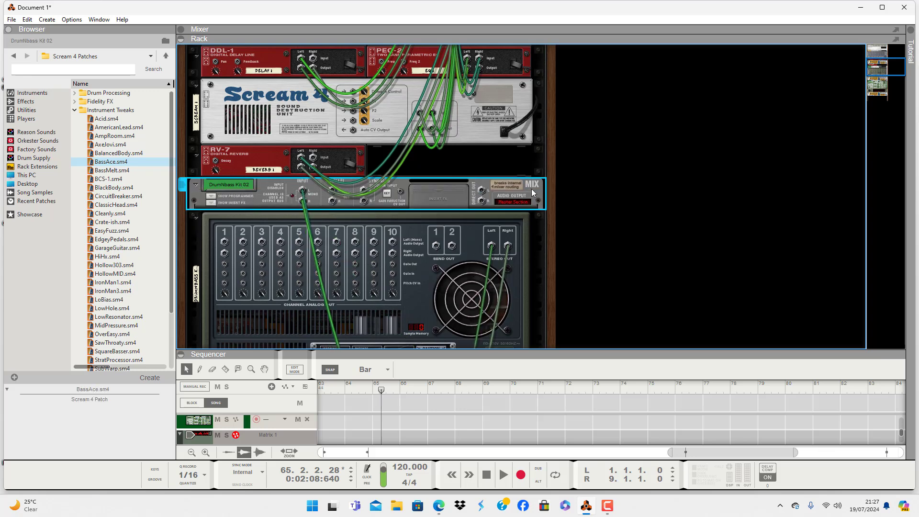
pyautogui.moveTo(483, 192); pyautogui.dragTo(218, 148)
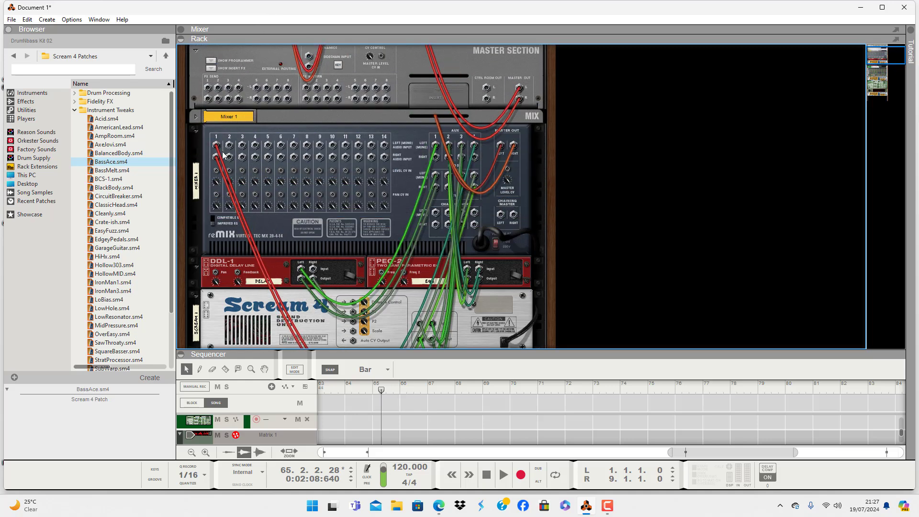
# - Connect the DnB Bass1 mix channel's direct outputs to channel 2 of Mixer 1 and return to the rack's front
pyautogui.scroll(-8, 349, 205)
pyautogui.scroll(-3, 349, 205)
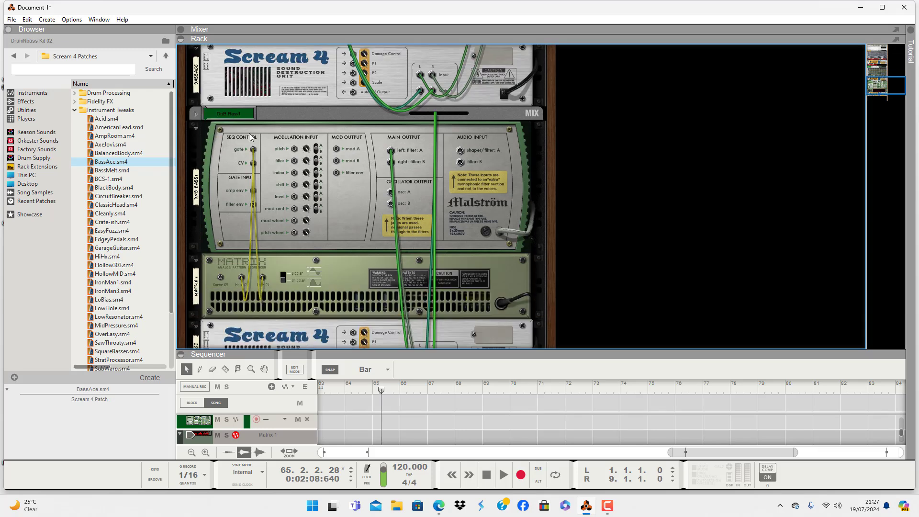
pyautogui.click(195, 115)
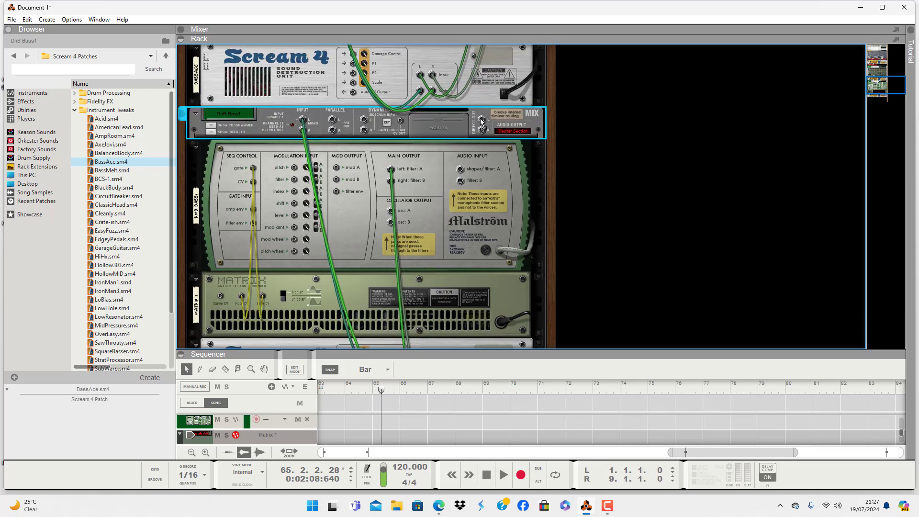
pyautogui.moveTo(481, 120); pyautogui.dragTo(229, 99)
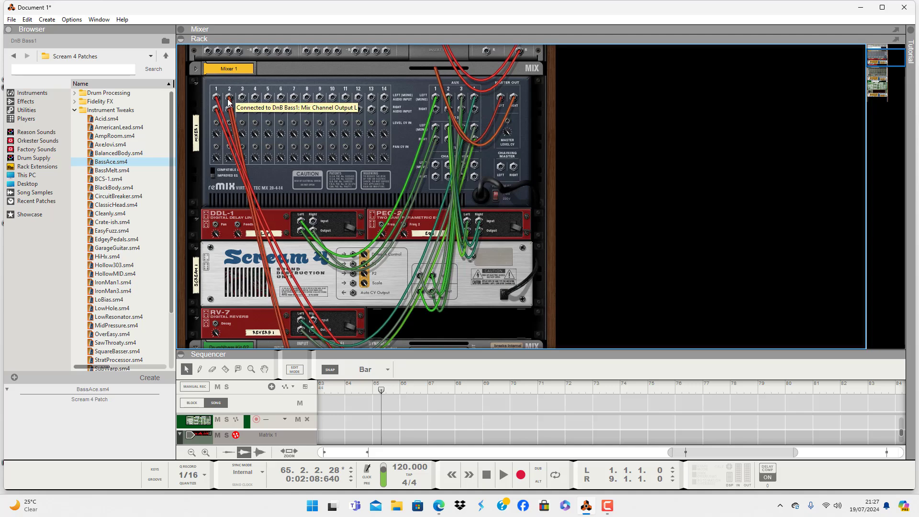
pyautogui.press('Tab')
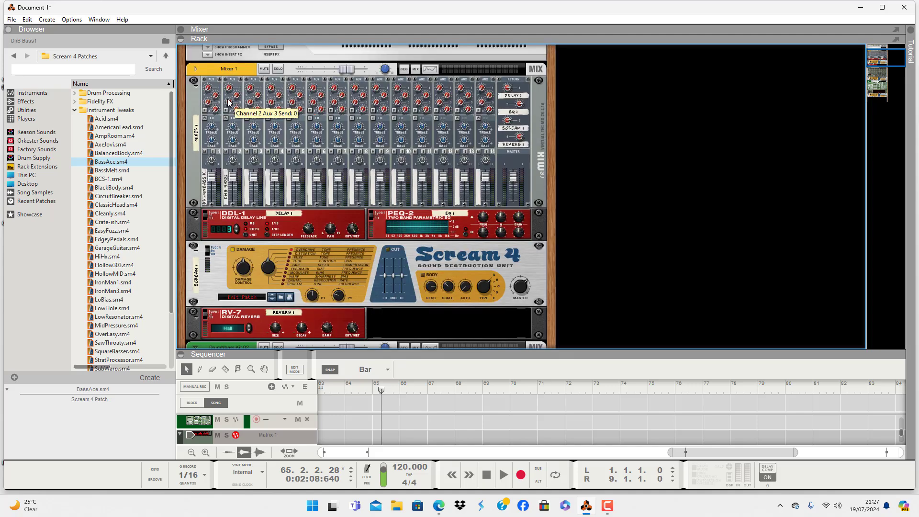
pyautogui.press('Tab')
pyautogui.press('Tab')
# - Play the beat and bass through Mixer 1, lower the channel 2 level to 80, and stop playback
pyautogui.press('space')
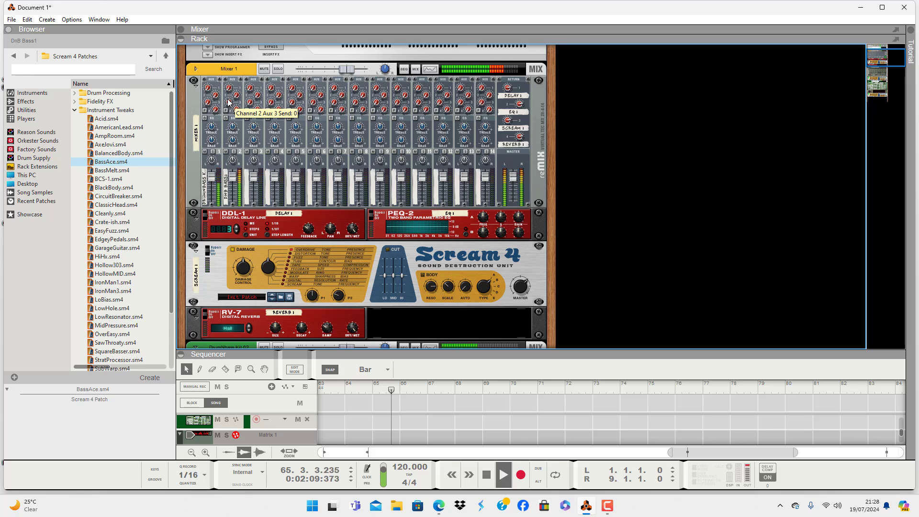
pyautogui.click(234, 179)
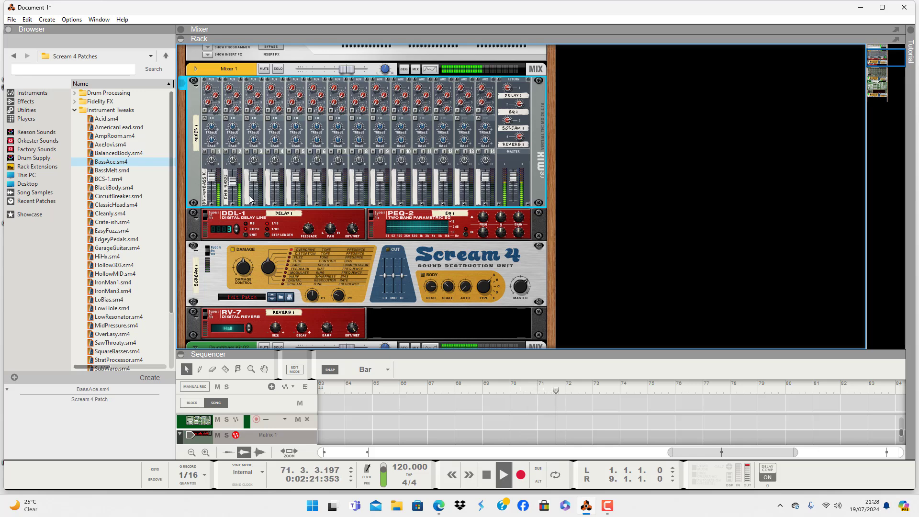
pyautogui.press('space')
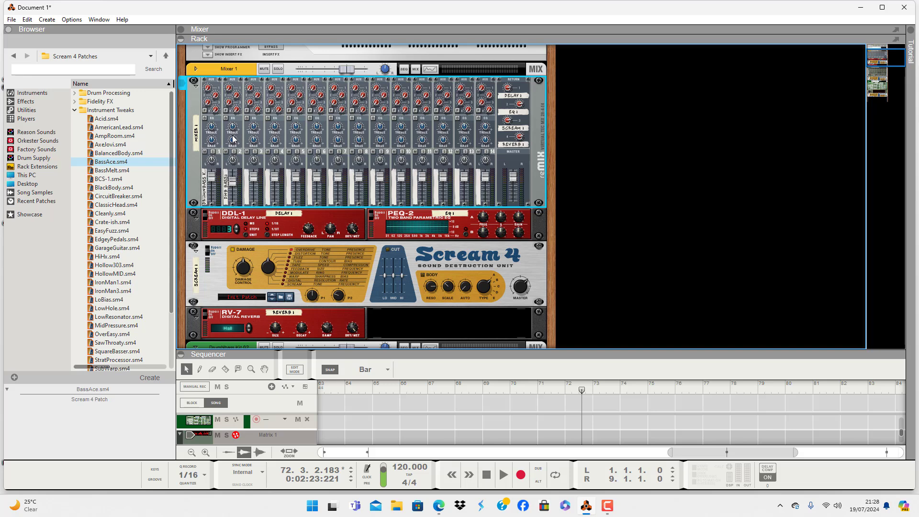
# - Turn on the EQ for mixer channel 2 and rebalance the drum and bass levels during playback, with channel 2 at 82
pyautogui.click(226, 119)
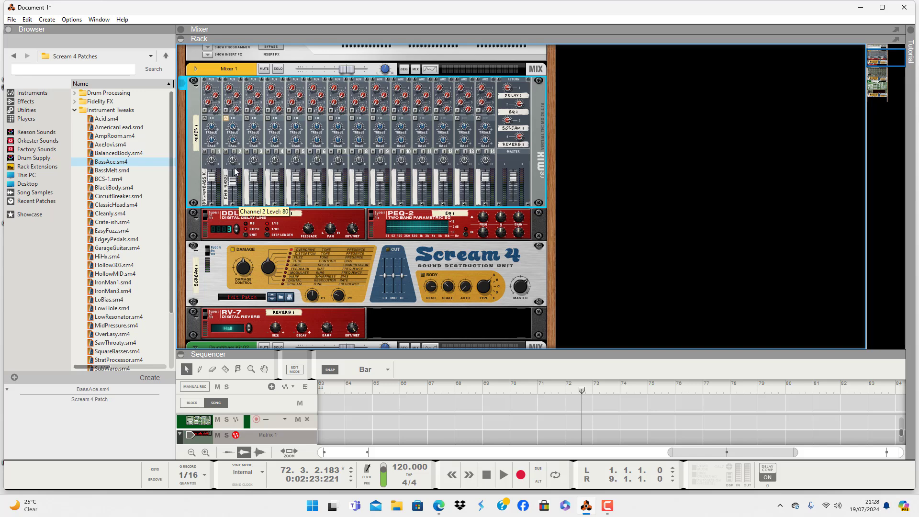
pyautogui.press('space')
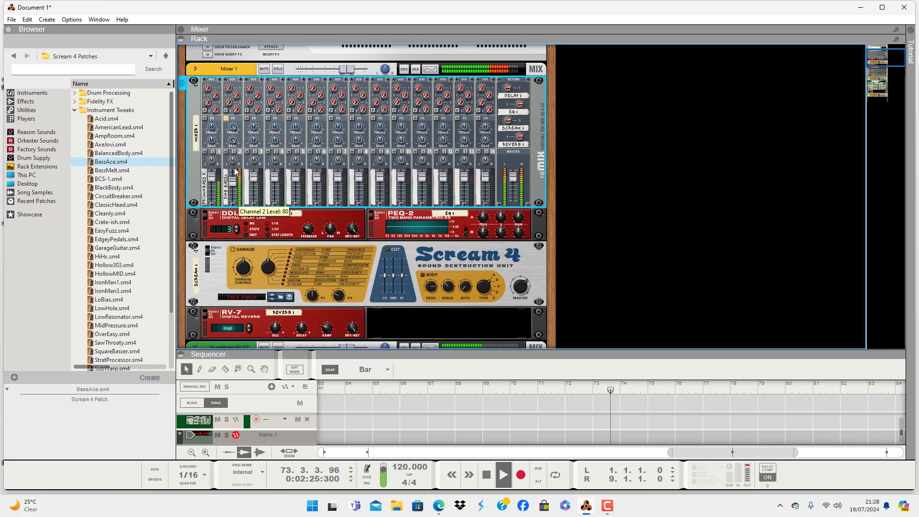
pyautogui.moveTo(234, 185); pyautogui.dragTo(233, 189)
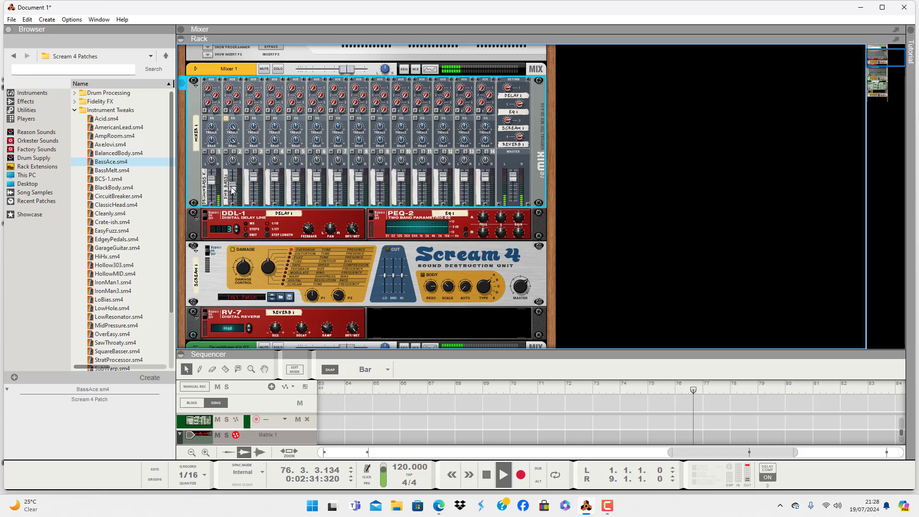
pyautogui.moveTo(214, 183); pyautogui.dragTo(213, 184)
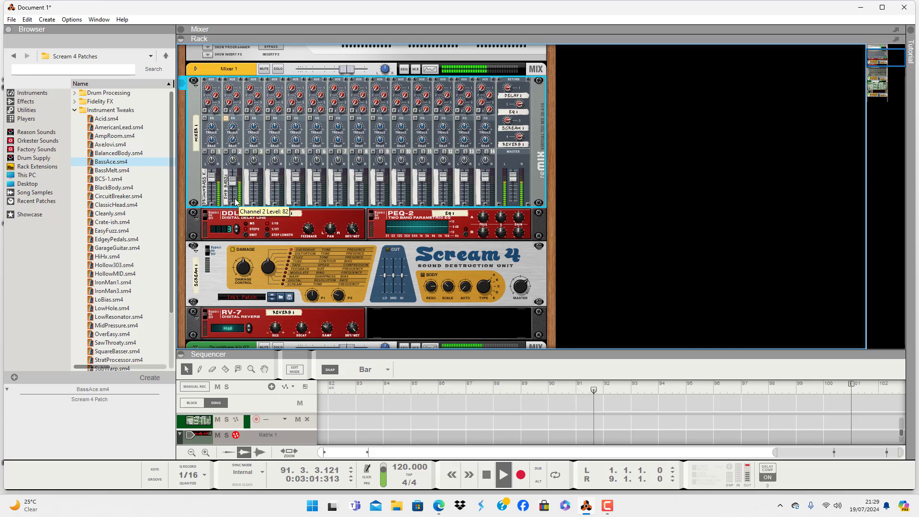
# - Stop playback and review the rack's devices from Mixer 1 down to the Scream 4 below the bass Matrix
pyautogui.press('space')
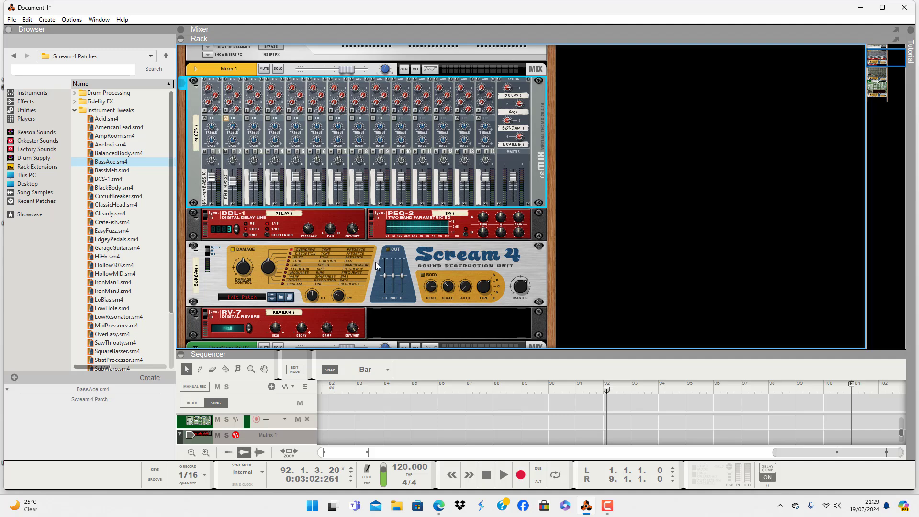
pyautogui.scroll(-6, 376, 261)
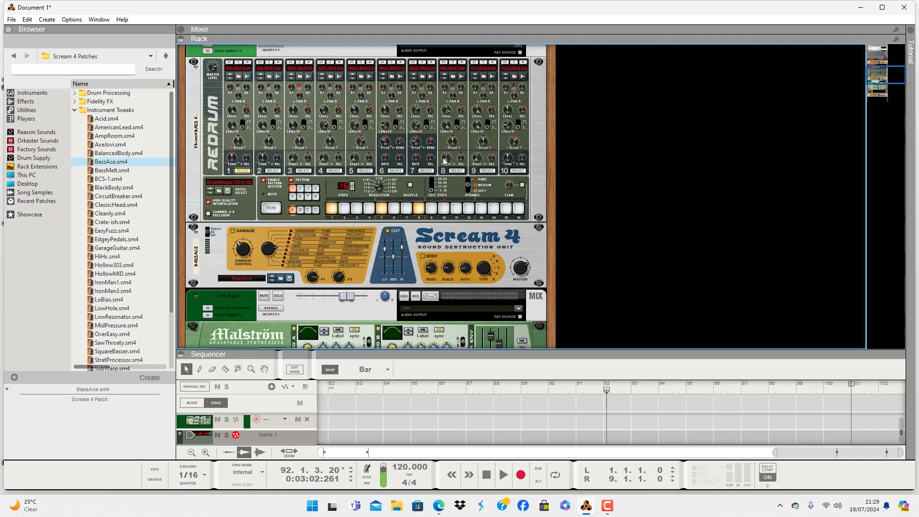
pyautogui.scroll(-4, 333, 200)
pyautogui.scroll(1, 361, 229)
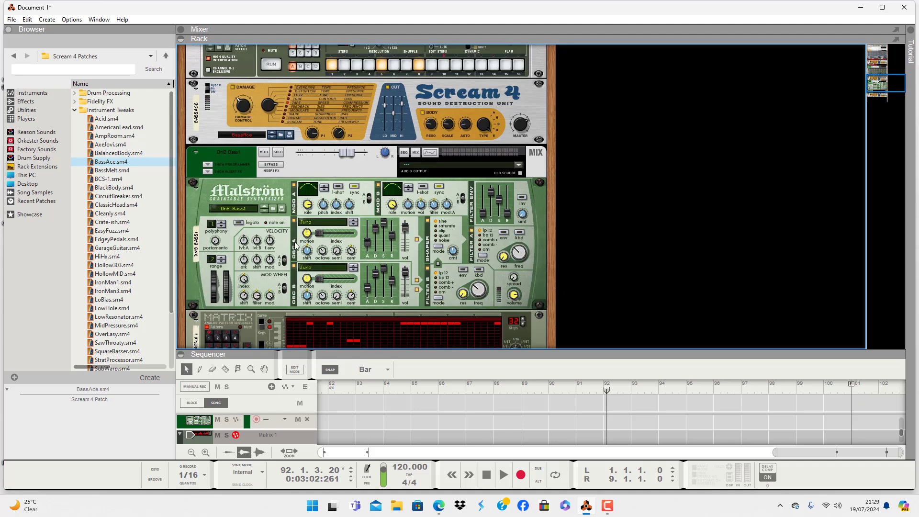
pyautogui.scroll(-5, 296, 245)
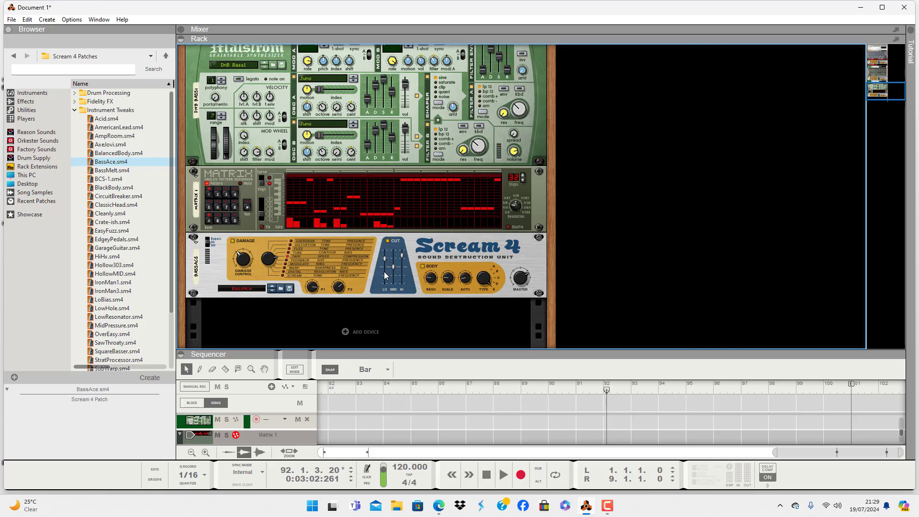
pyautogui.scroll(15, 384, 275)
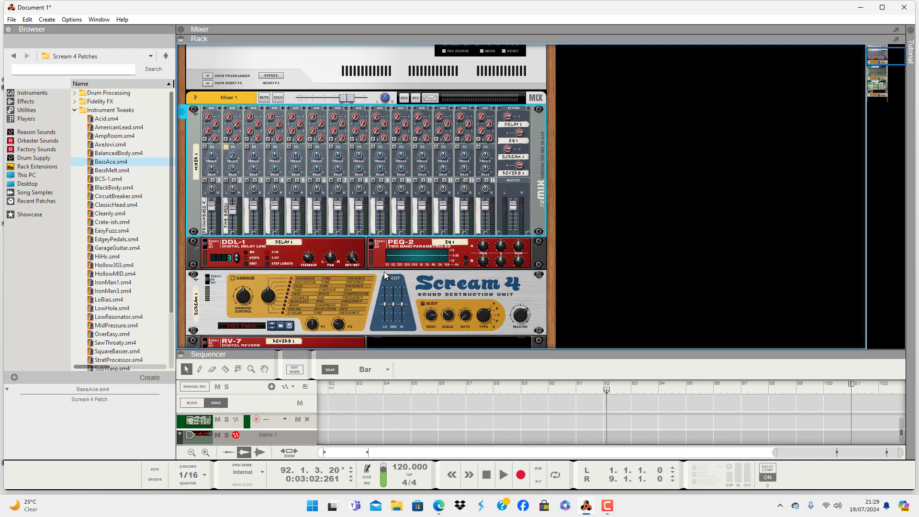
# - Save the song in the teaching folder as a Reason Song File named "carry on tutorial one"
pyautogui.click(11, 20)
pyautogui.press('Escape')
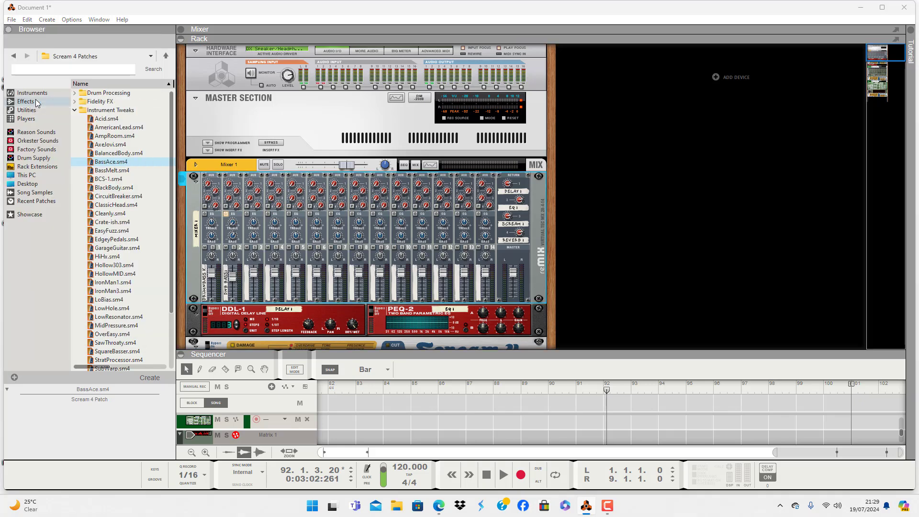
pyautogui.hotkey('ctrl', 's')
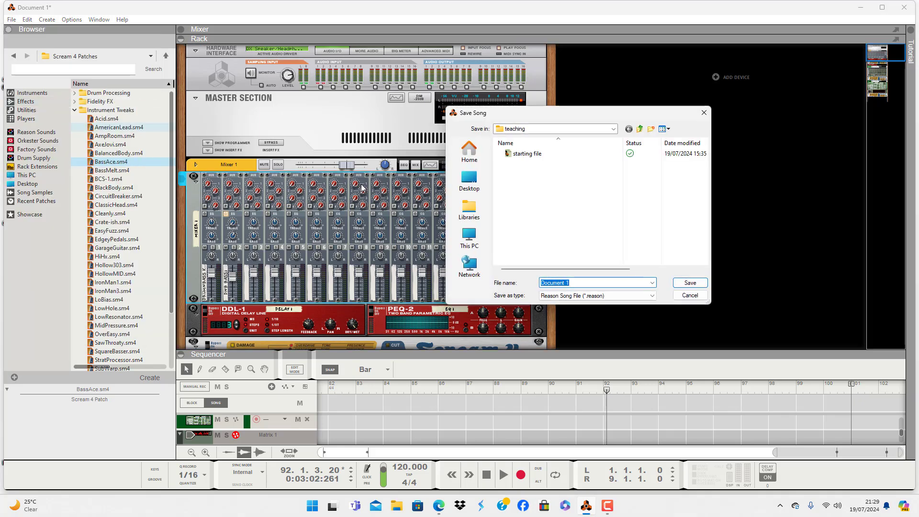
pyautogui.press('BackSpace')
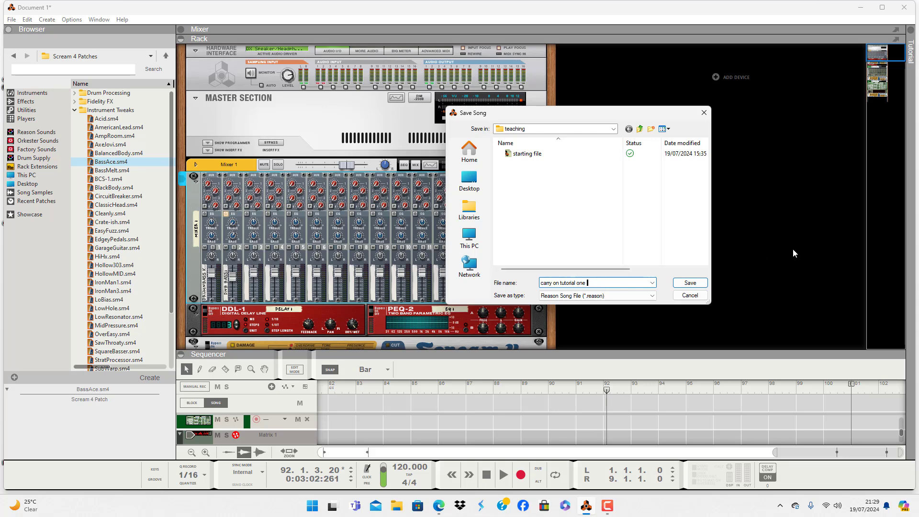
pyautogui.click(692, 283)
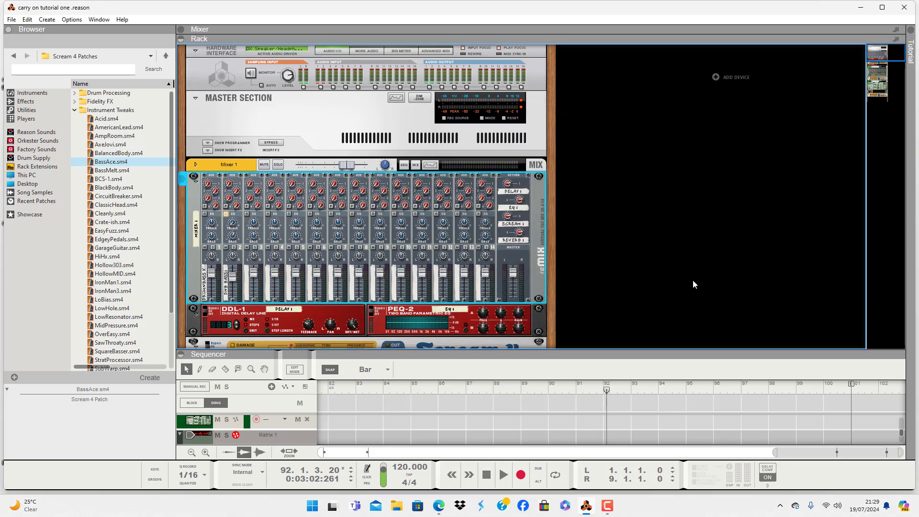